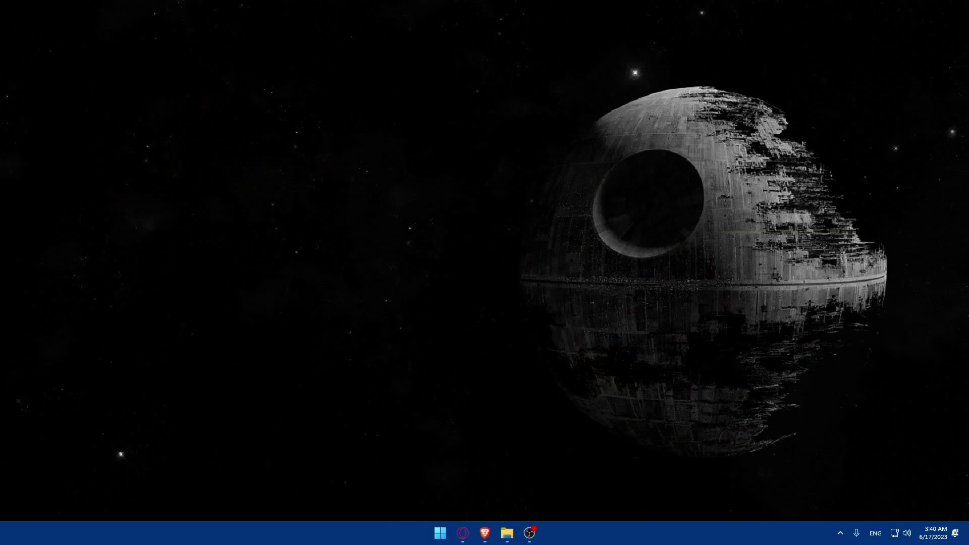
Step: Move a pinned taskbar app into the second slot
click(485, 533)
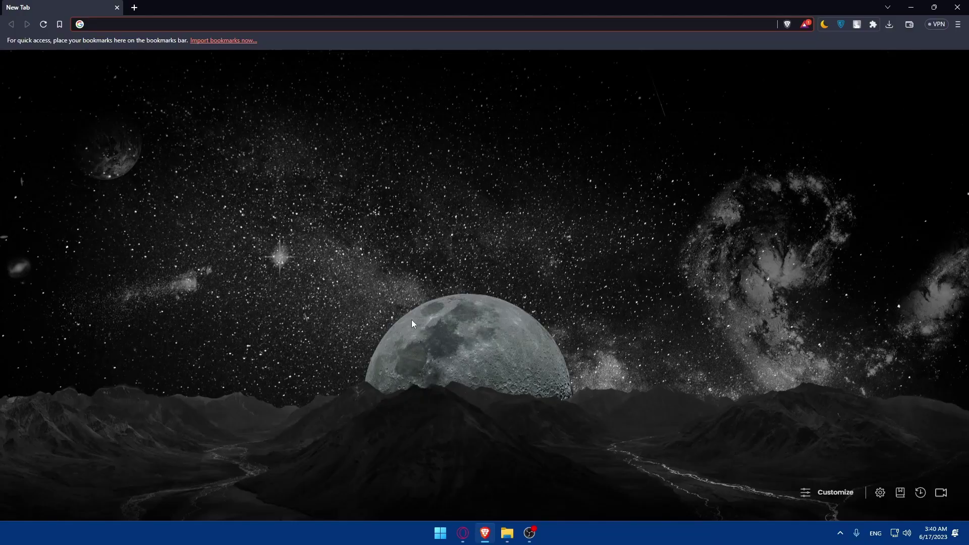
drag(529, 532, 463, 533)
mouse_move(499, 540)
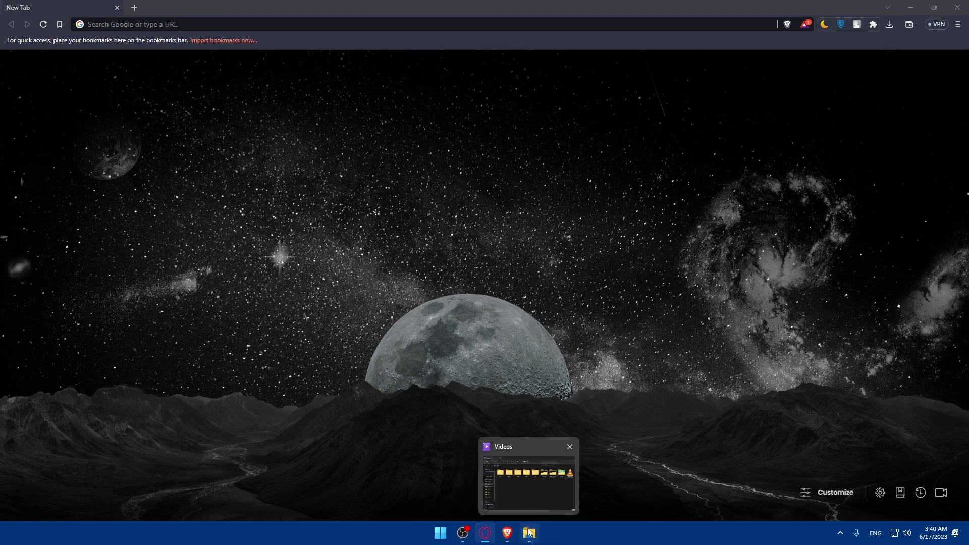
Step: Load squarespace.com in the Brave browser
click(509, 533)
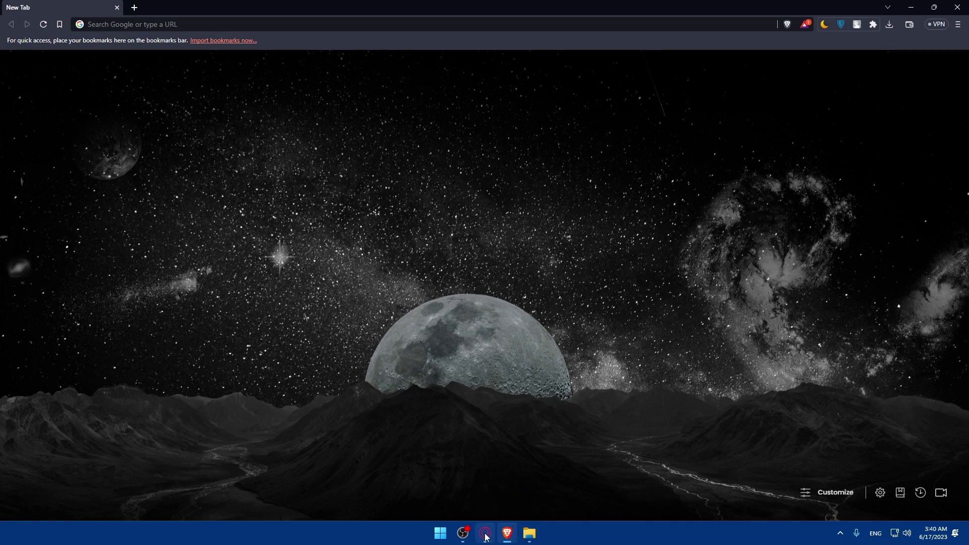
click(227, 23)
text(s)
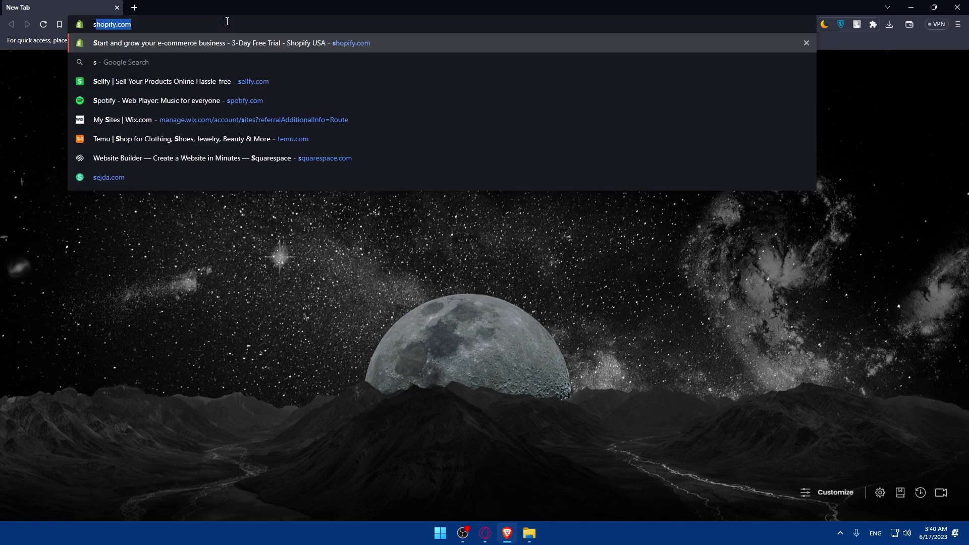
text(q)
key(Return)
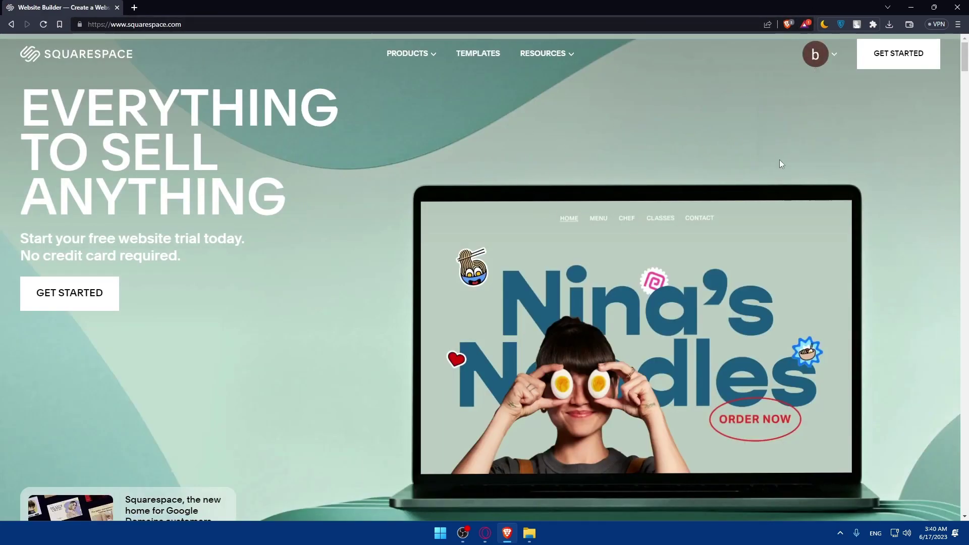
Step: From the Account Dashboard, go to the tulip-poodle Plants and Pots website
mouse_move(808, 69)
click(790, 128)
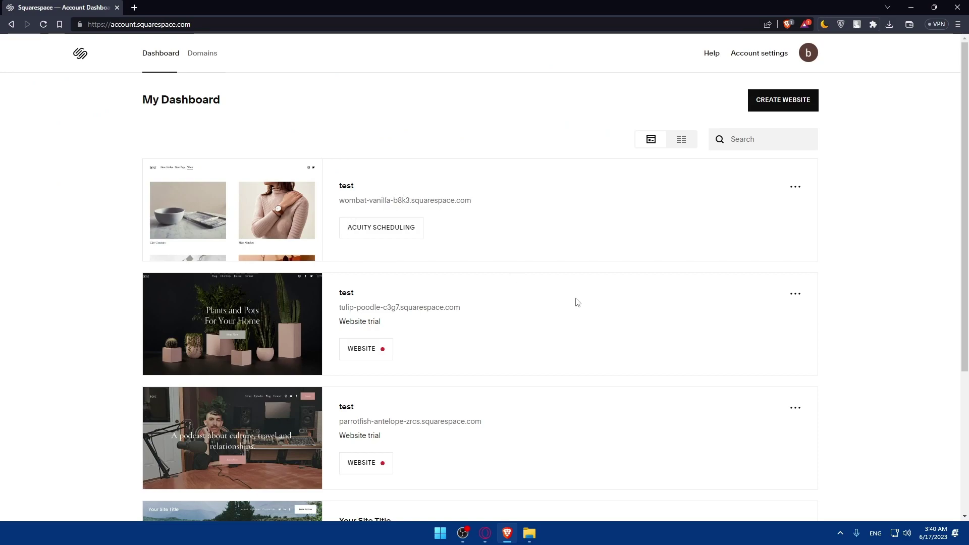
click(254, 209)
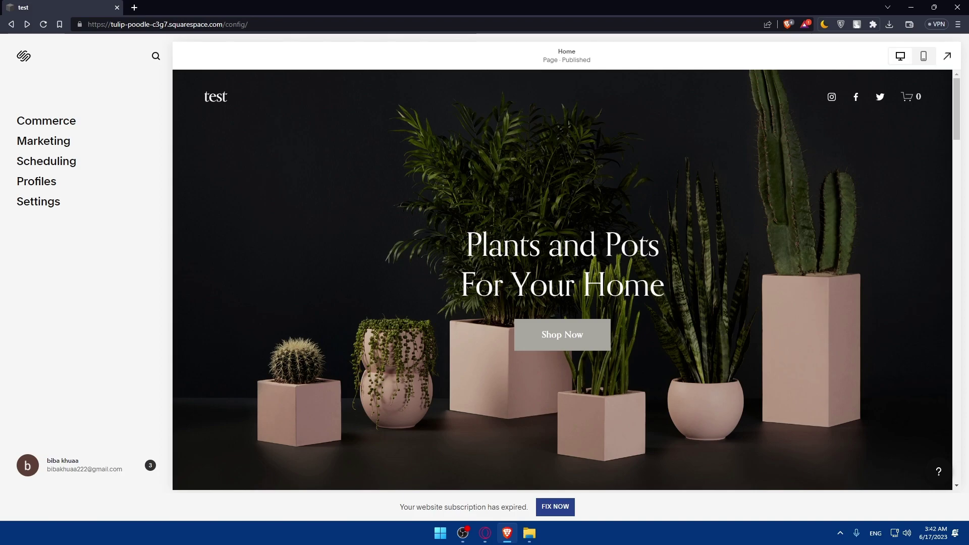
scroll(472, 195, down, 15)
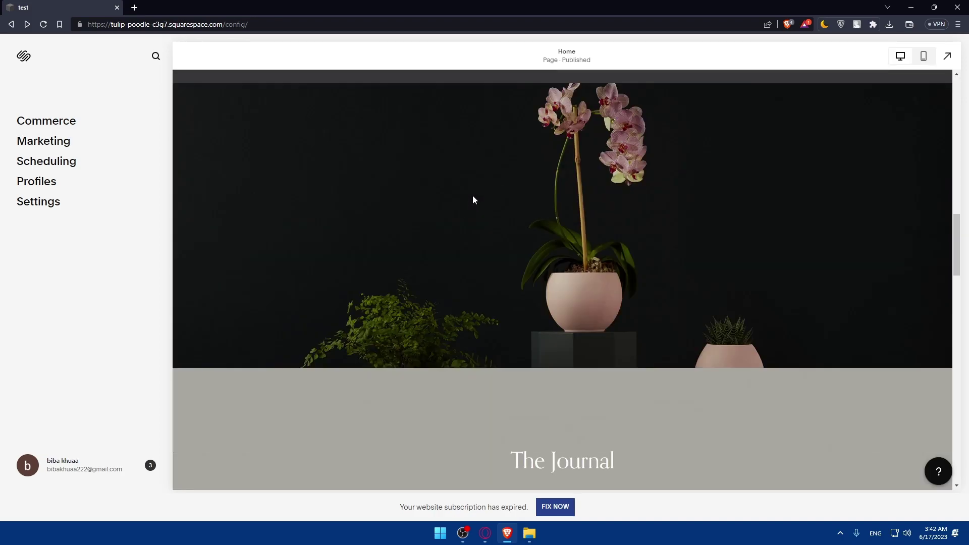
scroll(481, 200, down, 10)
scroll(534, 227, up, 7)
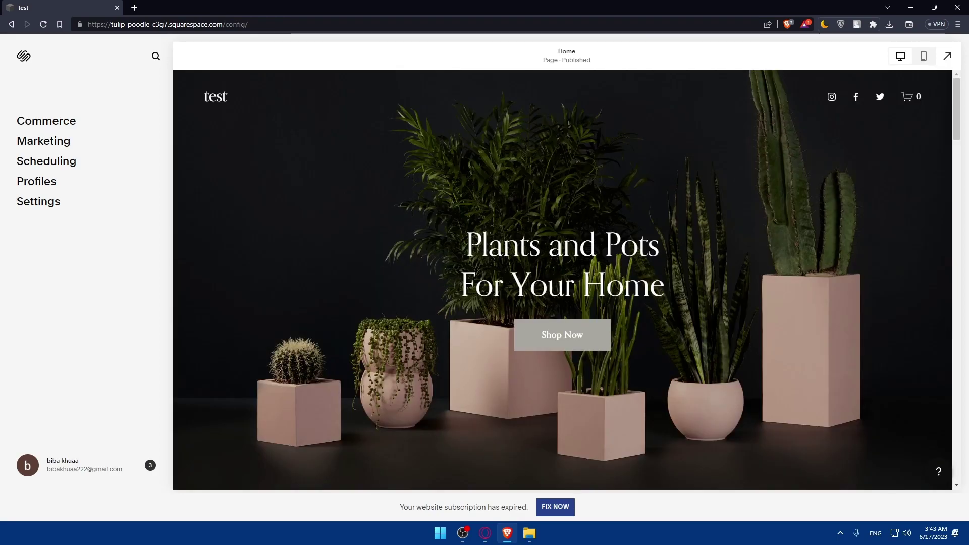
scroll(483, 291, down, 20)
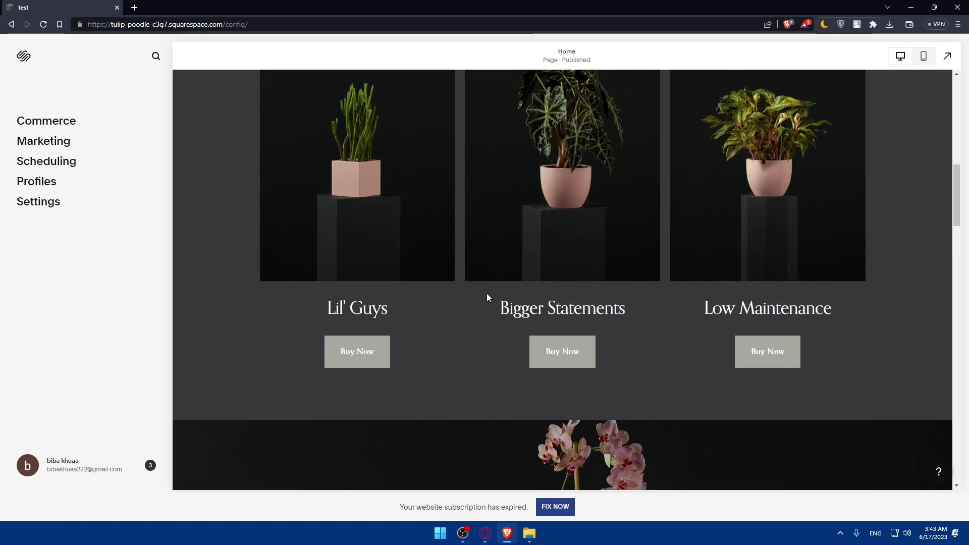
scroll(487, 293, down, 6)
scroll(486, 293, up, 3)
scroll(487, 293, down, 2)
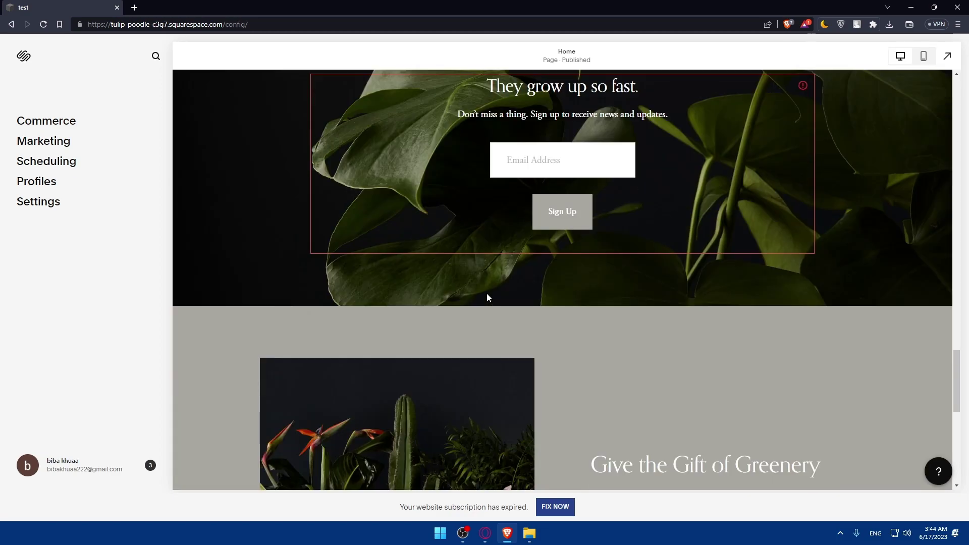
scroll(486, 298, up, 2)
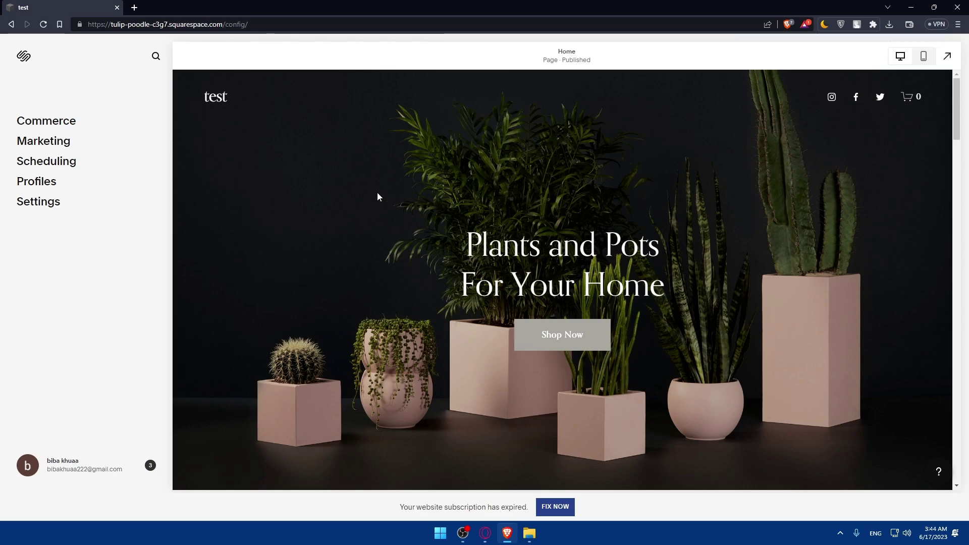
Step: Open the Commerce section and view the subscription plans
click(49, 123)
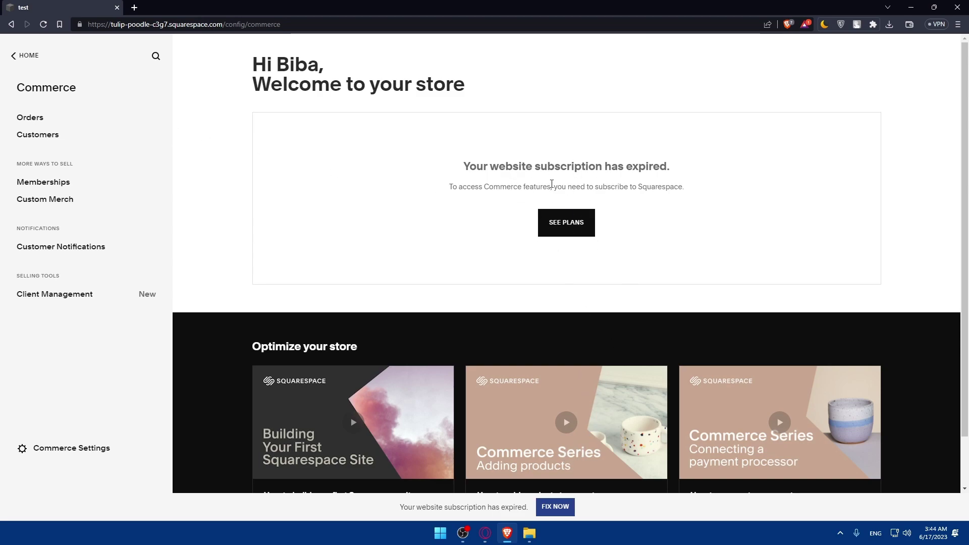
right_click(572, 221)
click(555, 226)
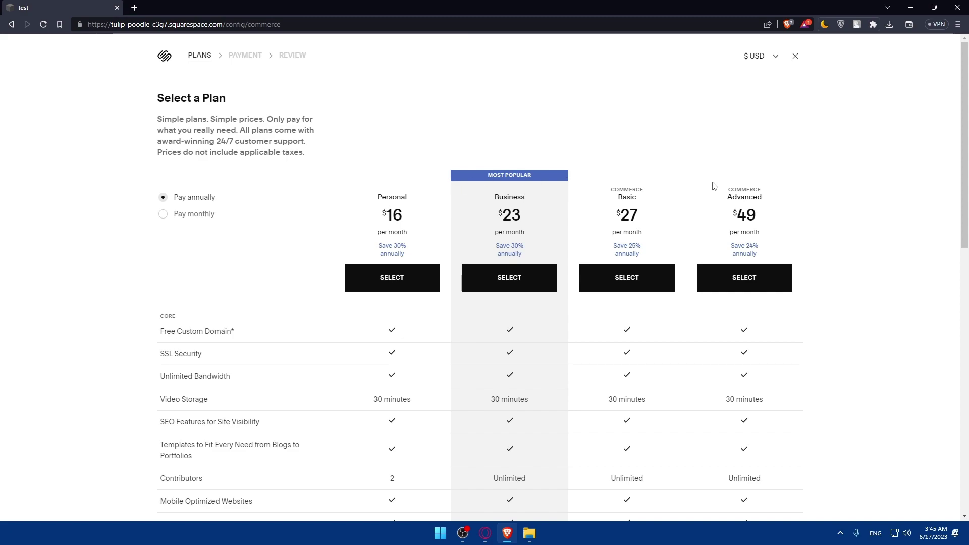
scroll(720, 211, down, 10)
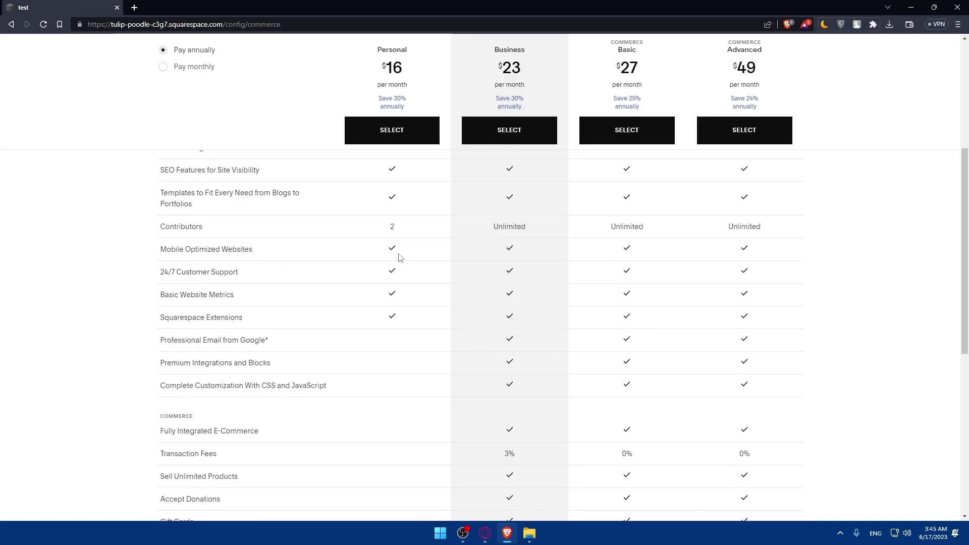
scroll(432, 252, up, 5)
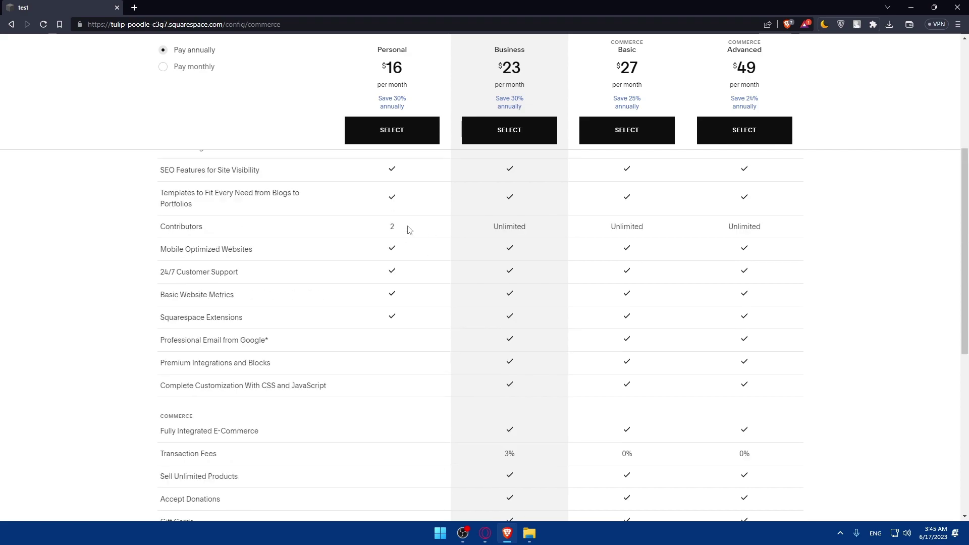
scroll(619, 266, up, 5)
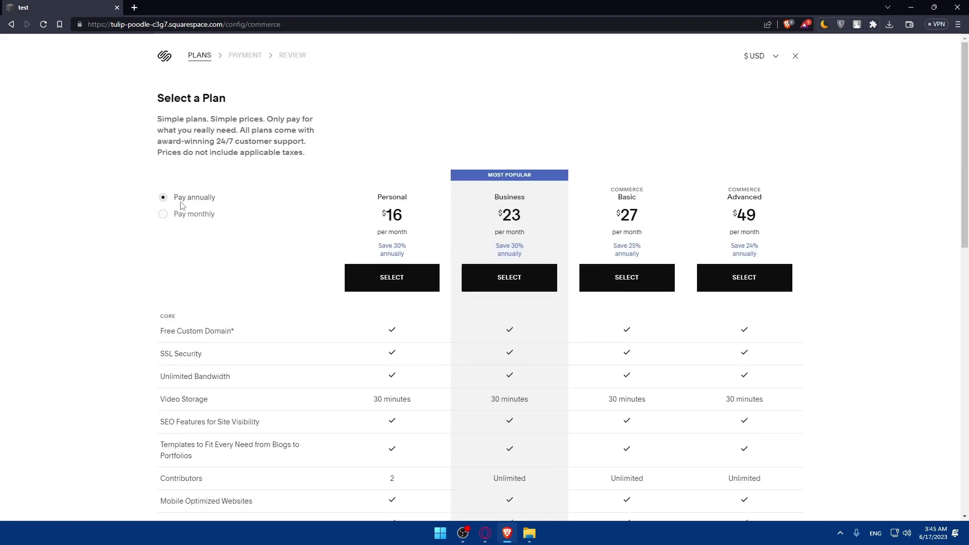
Step: Compare monthly and annual plan prices, then close the plans page
click(165, 214)
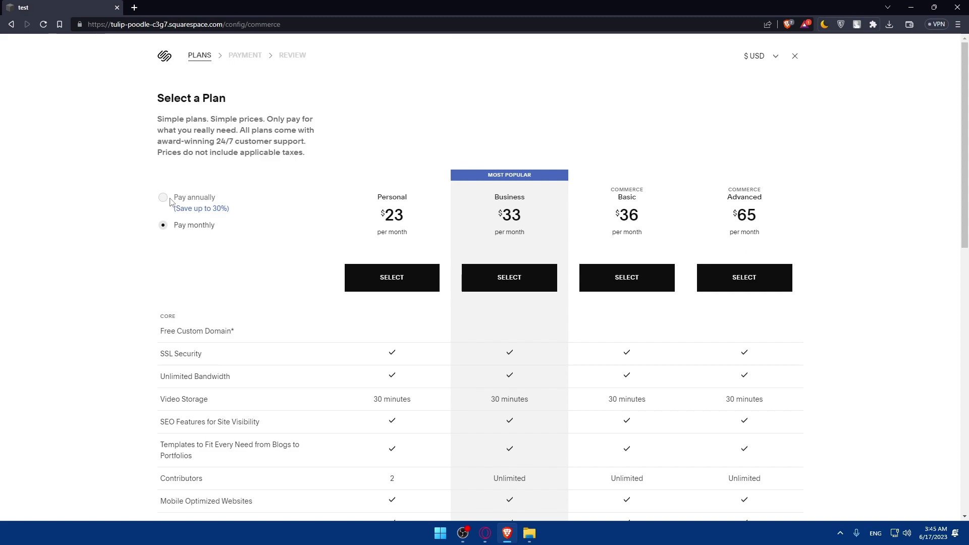
click(171, 199)
click(171, 224)
drag(206, 208, 230, 210)
click(163, 198)
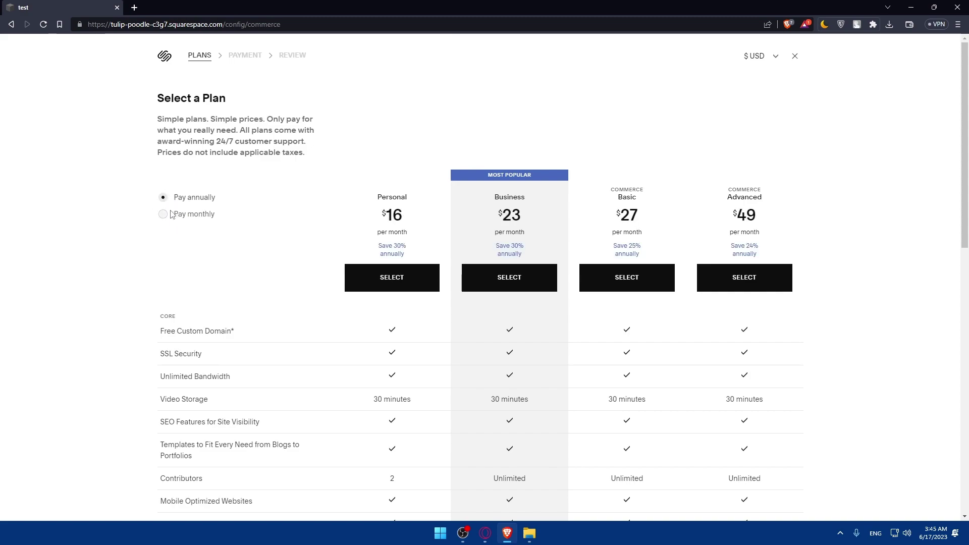
scroll(476, 323, down, 6)
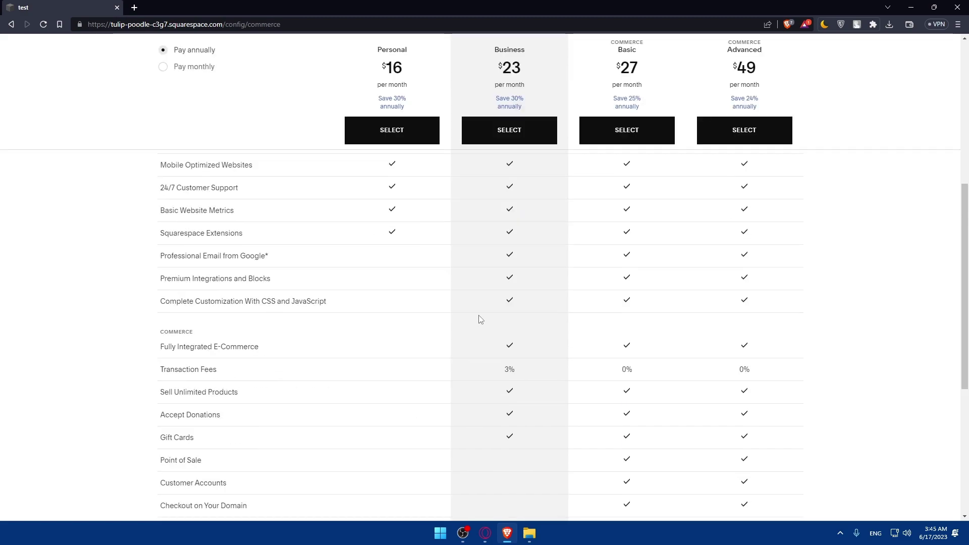
scroll(528, 277, down, 5)
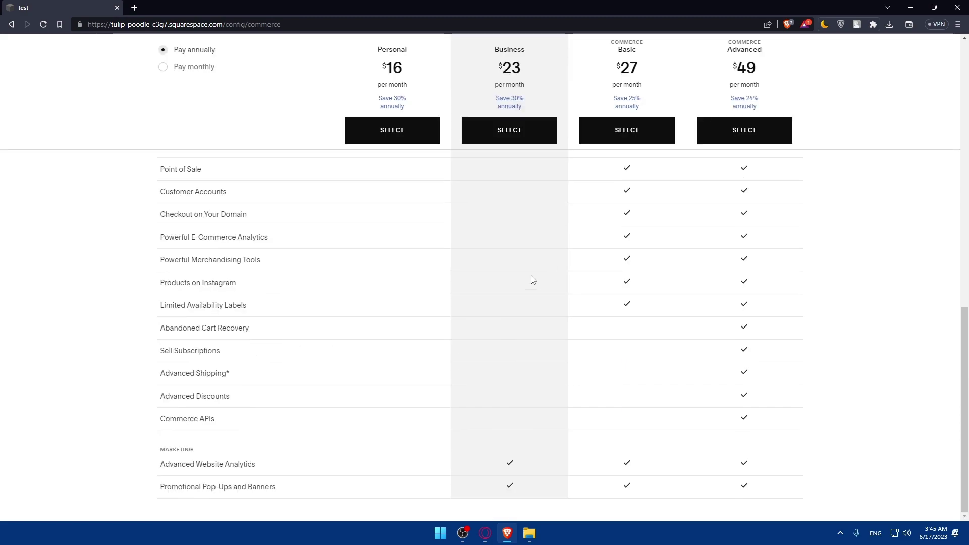
scroll(531, 280, up, 5)
scroll(531, 280, down, 5)
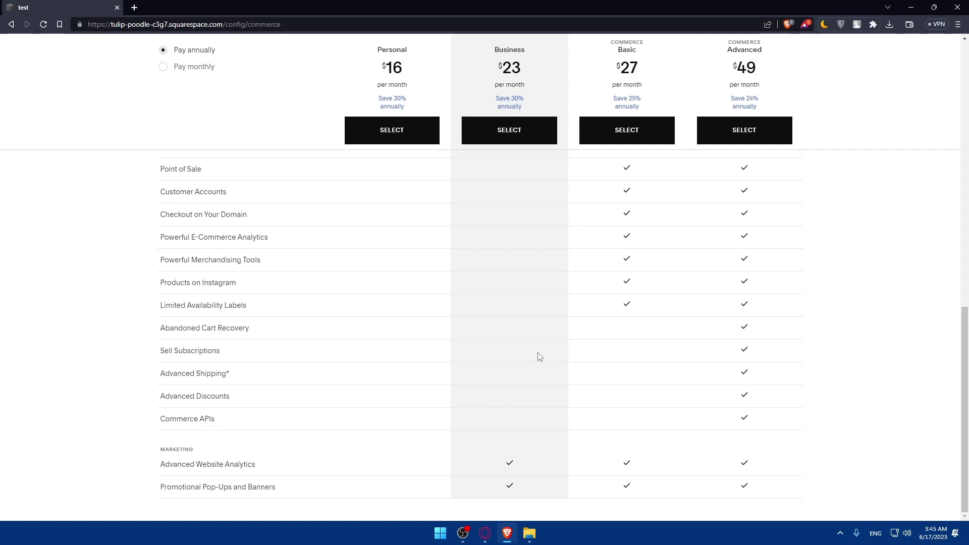
scroll(538, 293, up, 2)
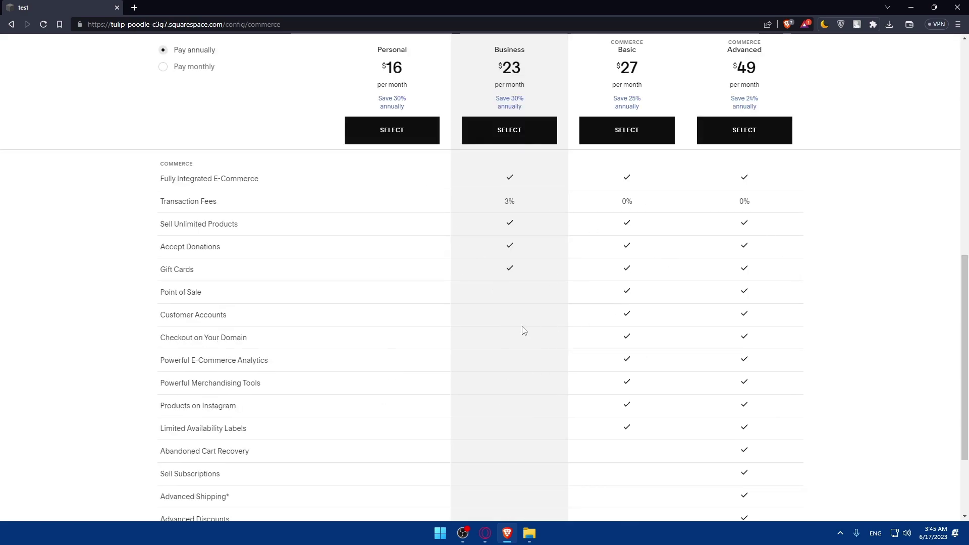
scroll(578, 300, up, 15)
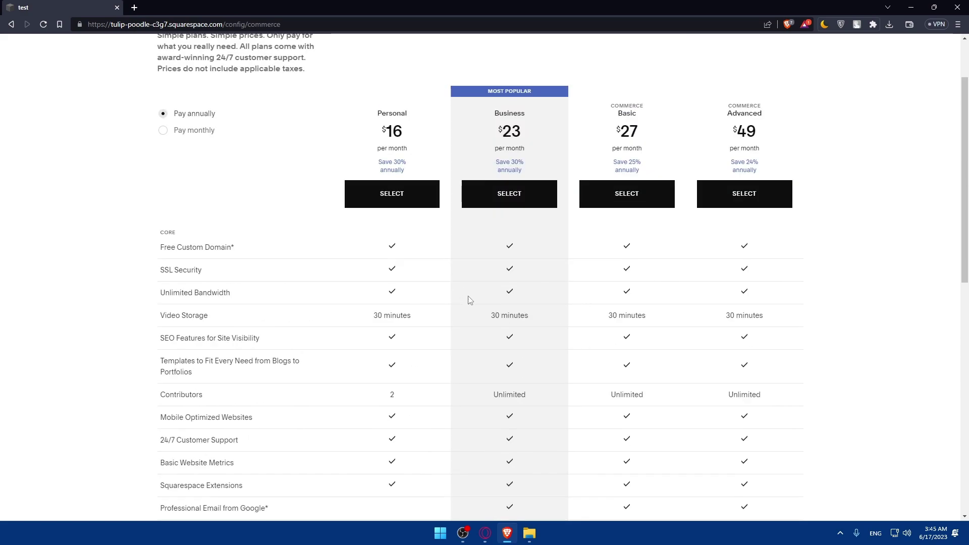
scroll(768, 140, down, 10)
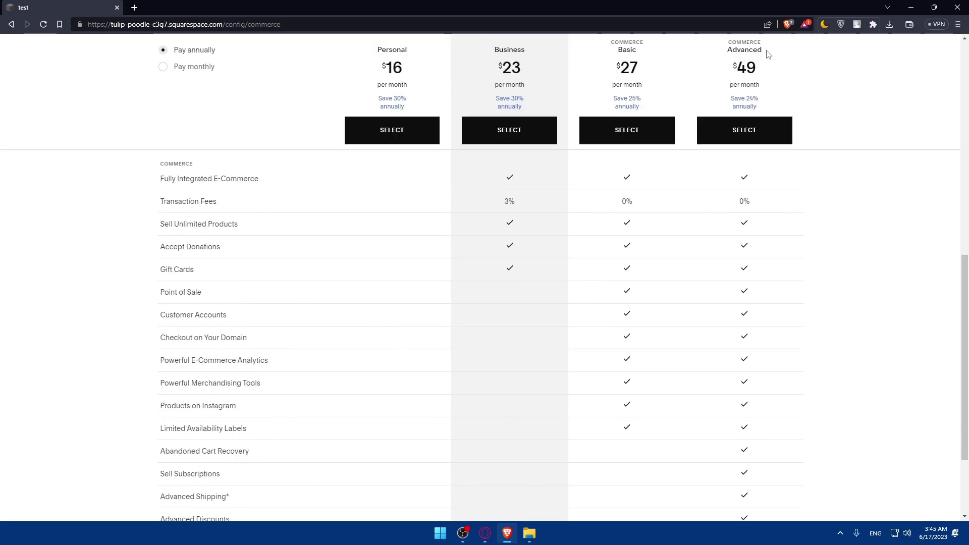
scroll(767, 54, up, 10)
click(794, 54)
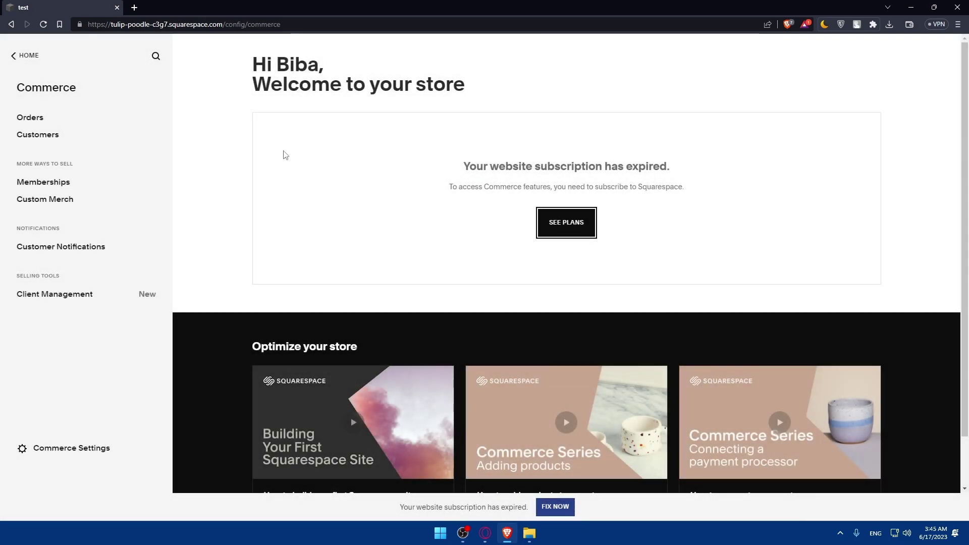
Step: Look through the Commerce Orders and Memberships pages
click(24, 118)
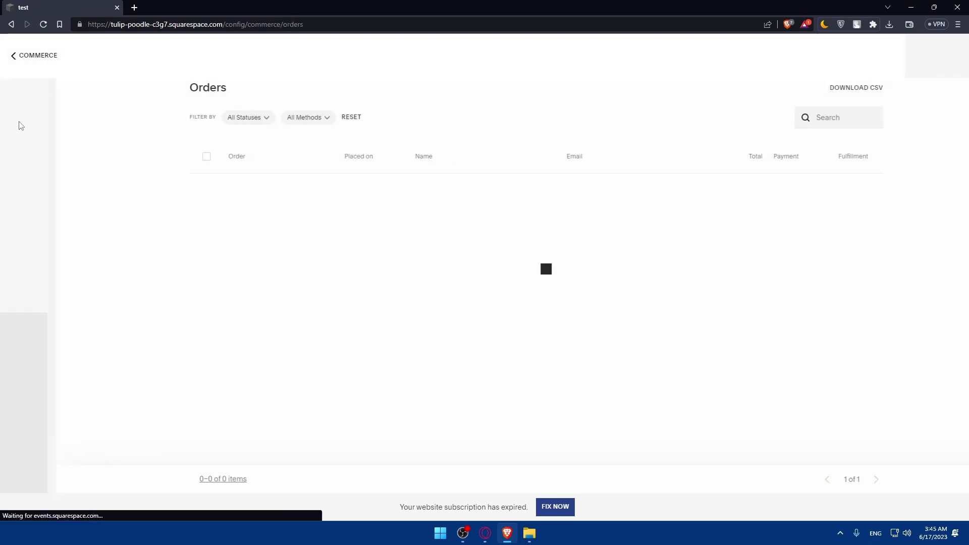
click(14, 56)
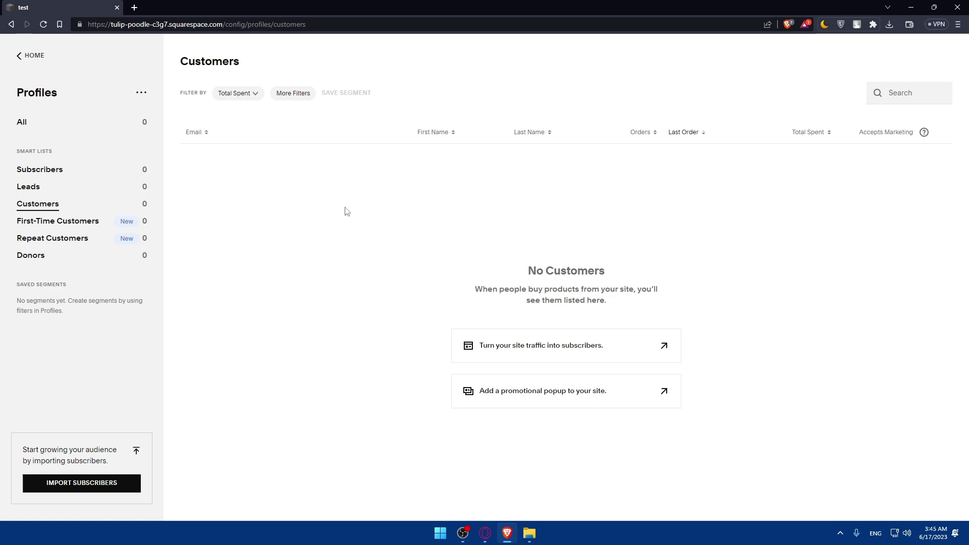
key(alt+Left)
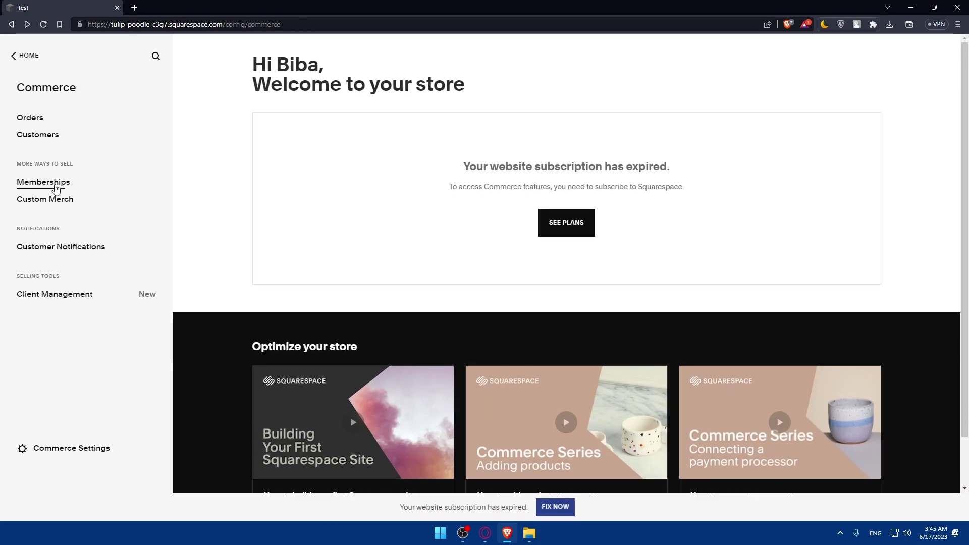
click(47, 183)
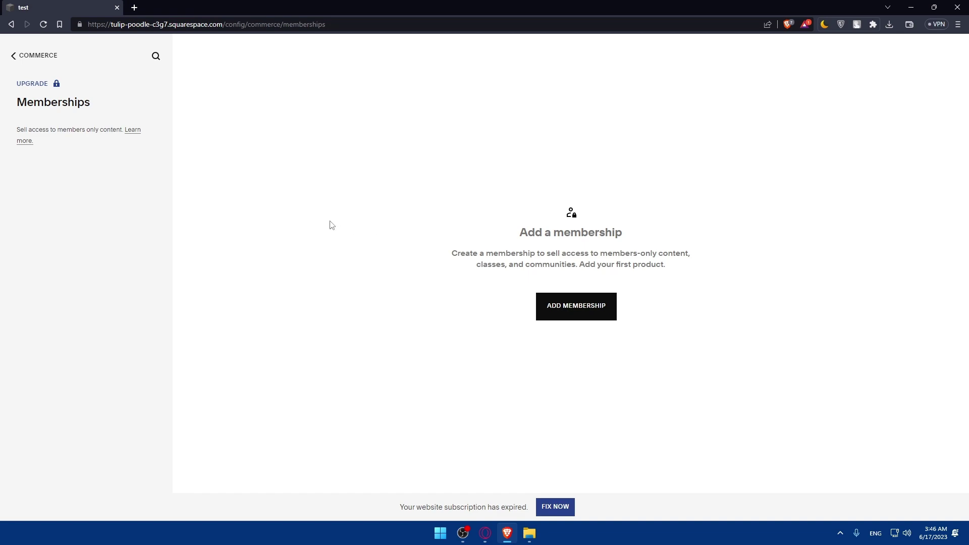
key(alt+Left)
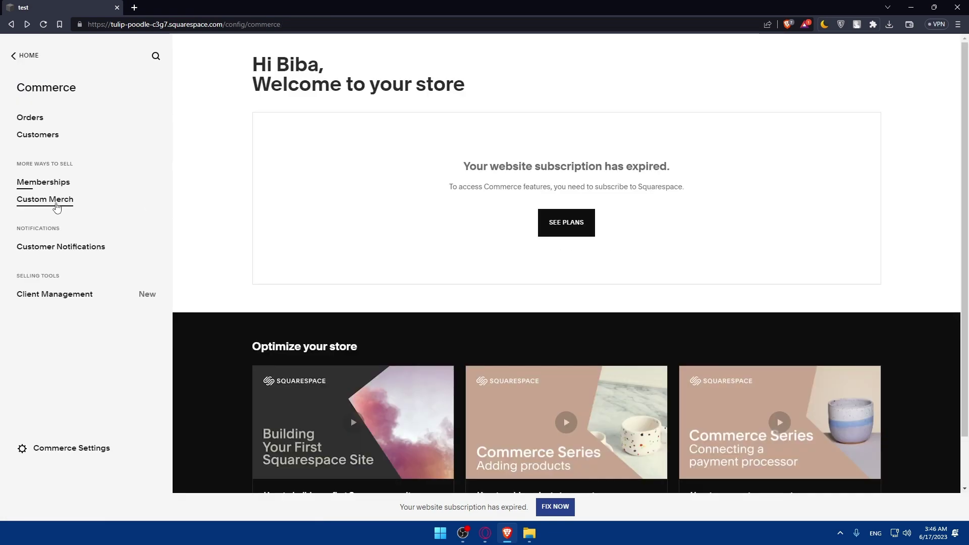
Step: Visit Custom Merch, close the failed Printful login tab, and return to Commerce
click(54, 201)
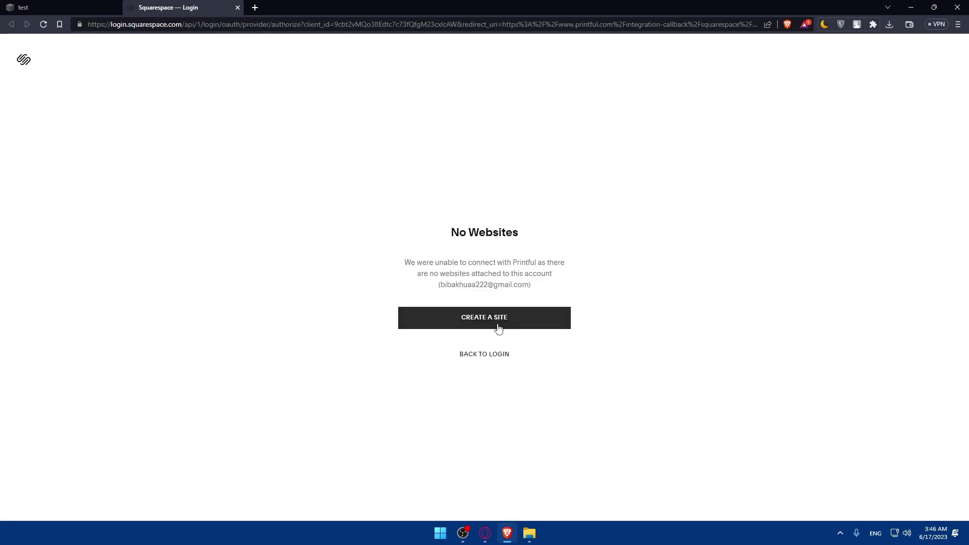
click(238, 8)
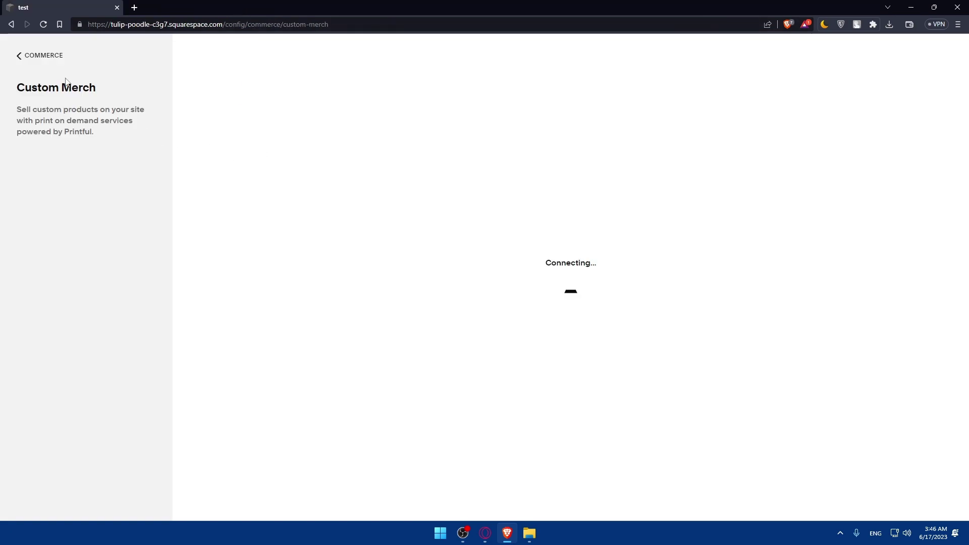
click(17, 56)
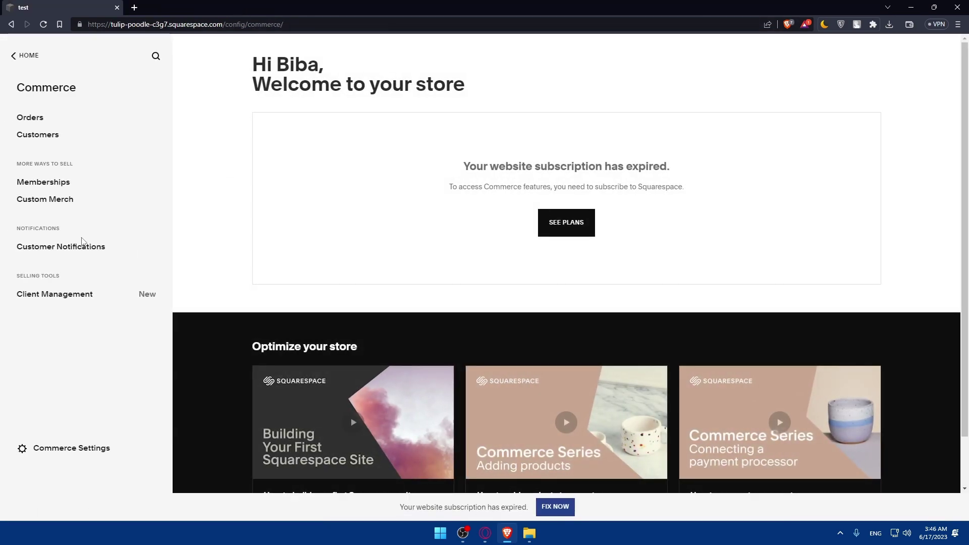
click(70, 253)
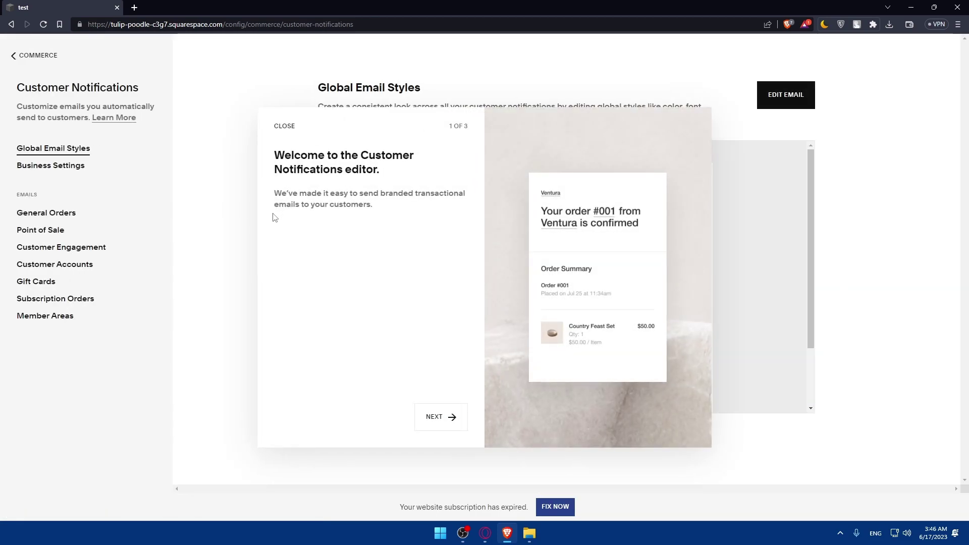
click(439, 417)
click(440, 418)
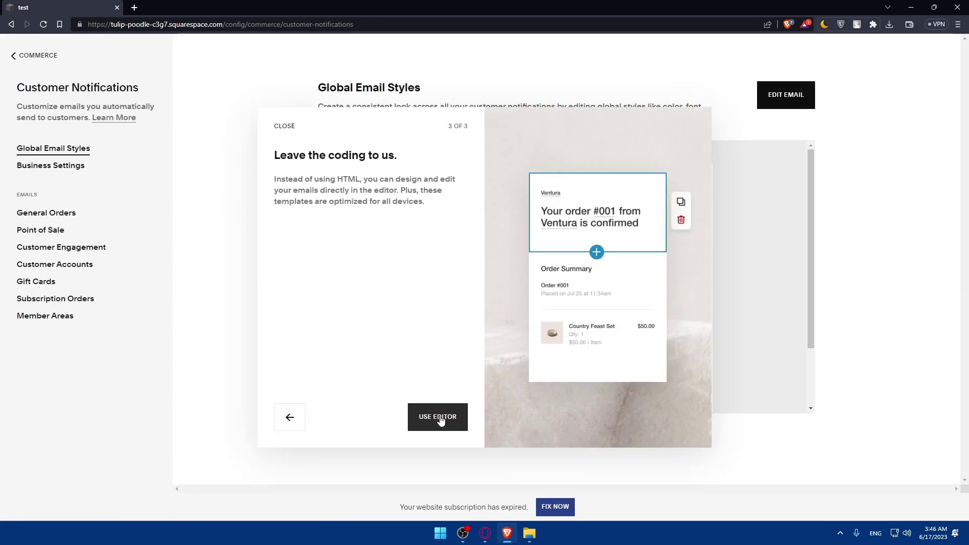
click(440, 417)
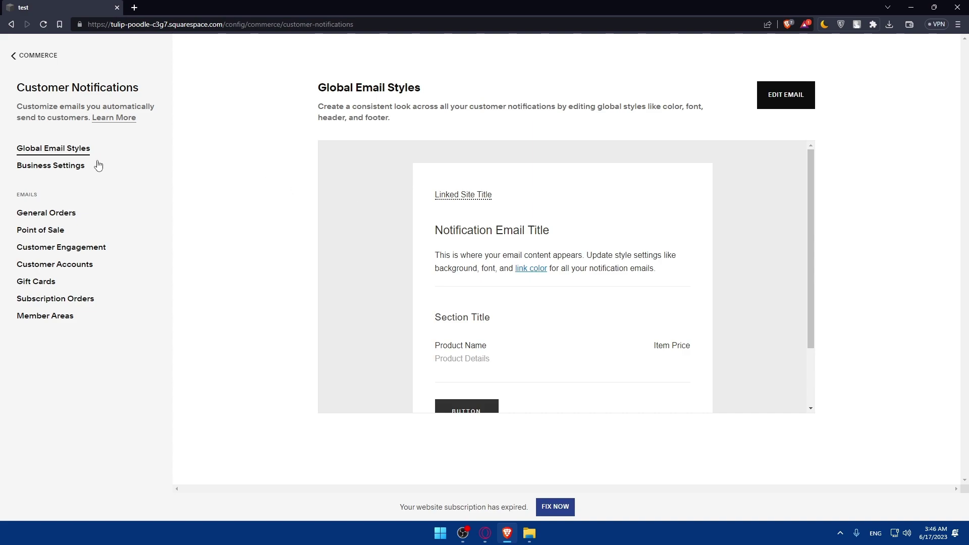
click(69, 173)
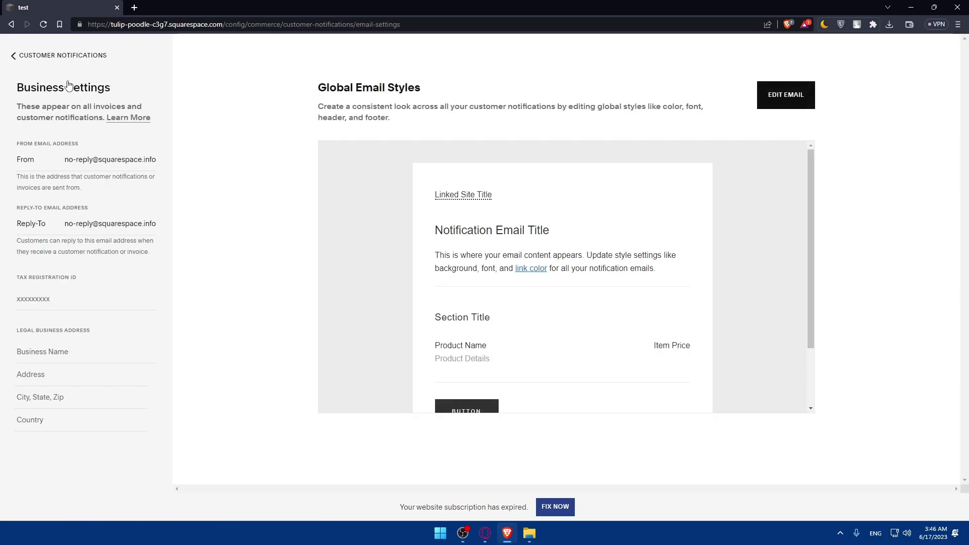
click(20, 55)
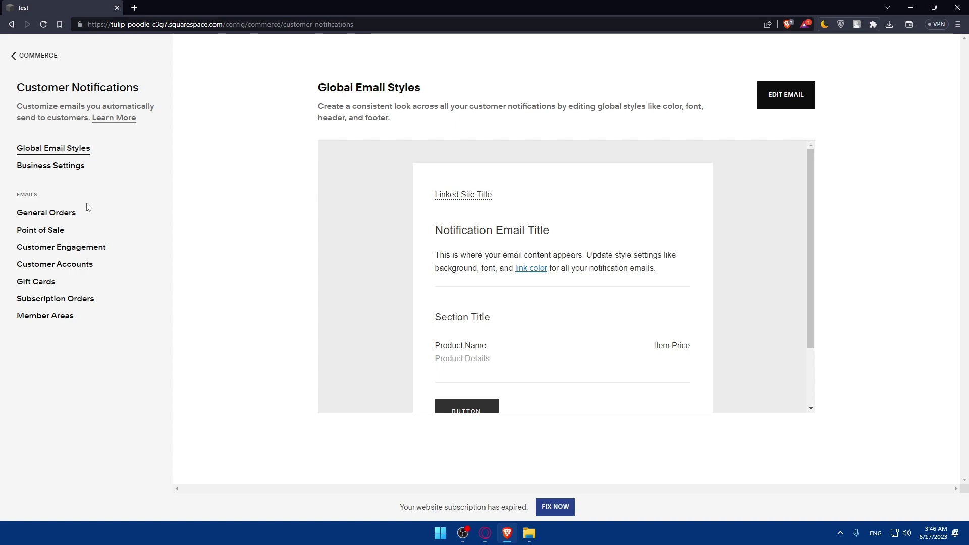
click(45, 213)
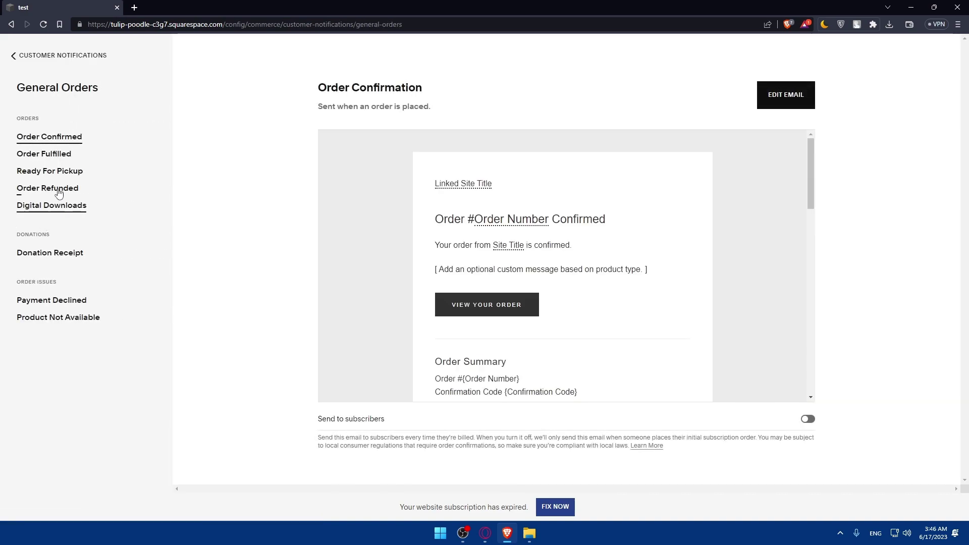
click(12, 56)
click(51, 236)
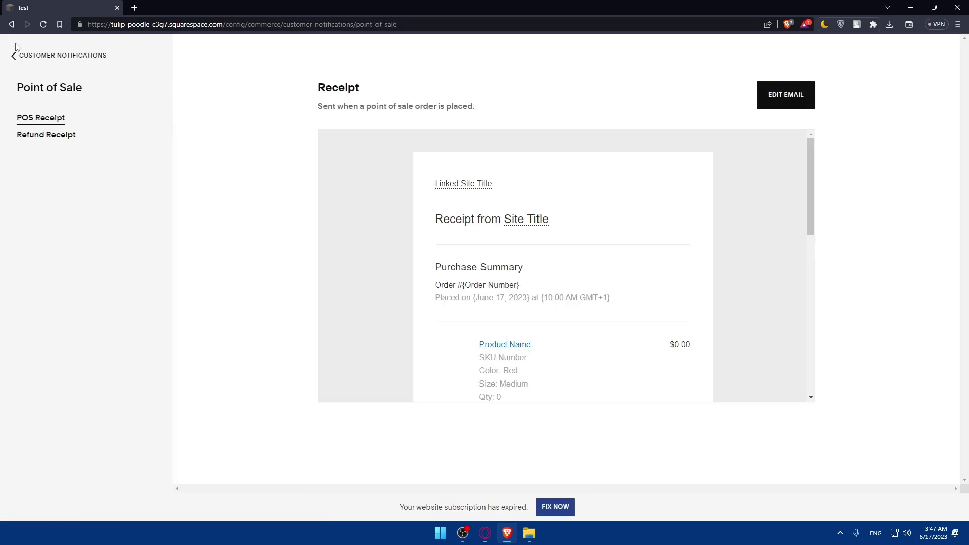
click(12, 55)
click(61, 252)
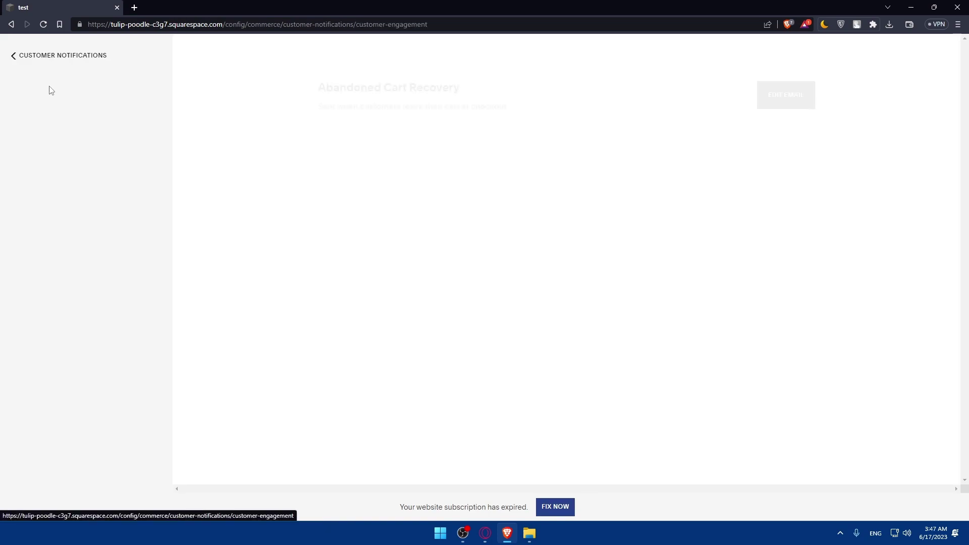
click(12, 56)
click(56, 267)
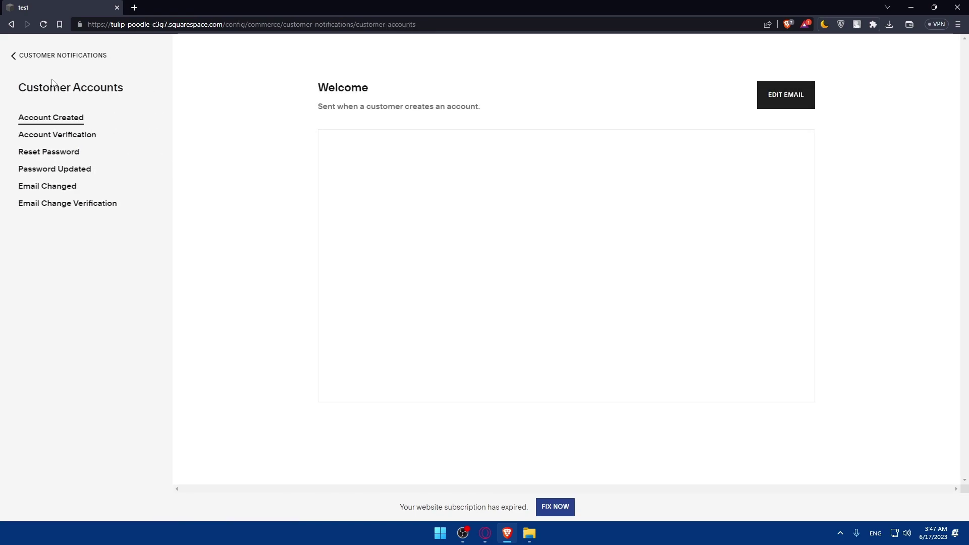
click(12, 55)
click(35, 281)
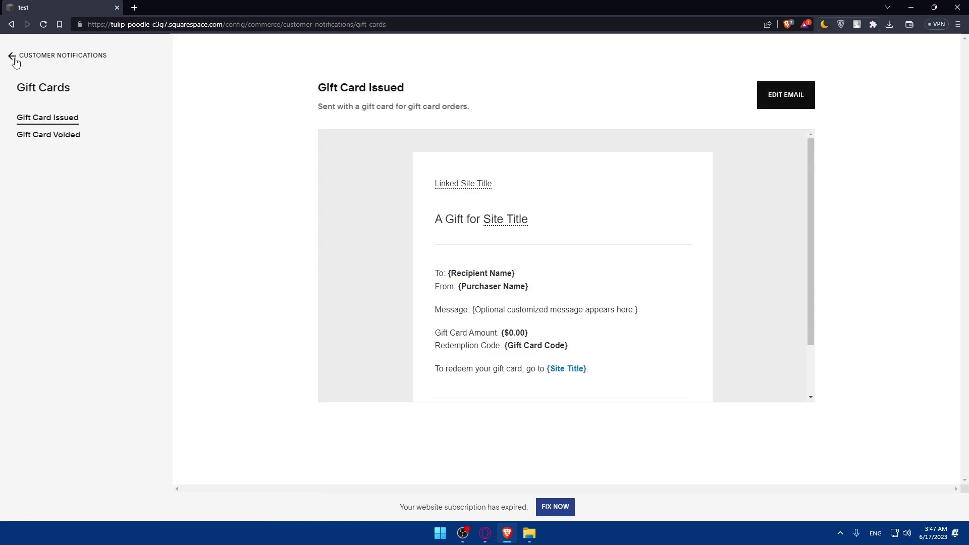
scroll(552, 307, down, 2)
scroll(565, 266, up, 2)
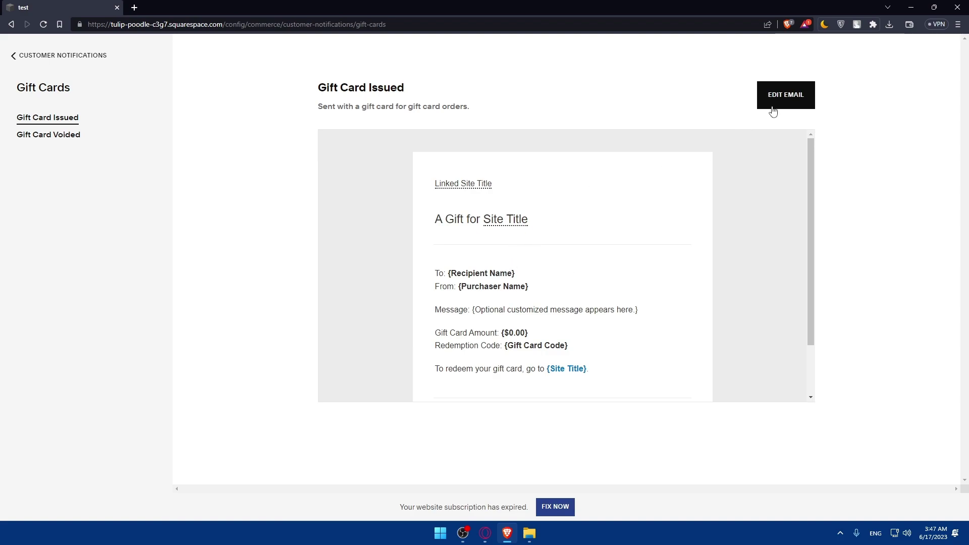
click(13, 55)
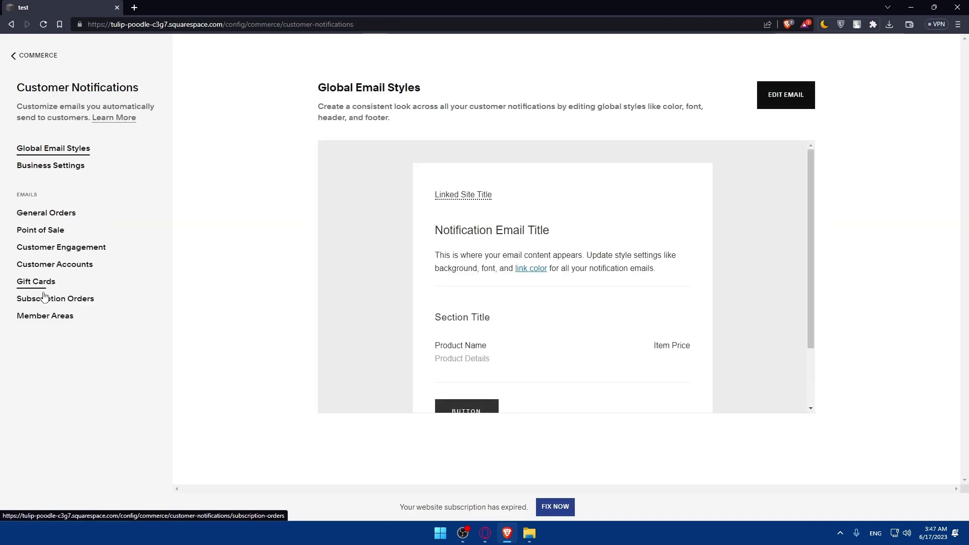
click(44, 297)
click(31, 56)
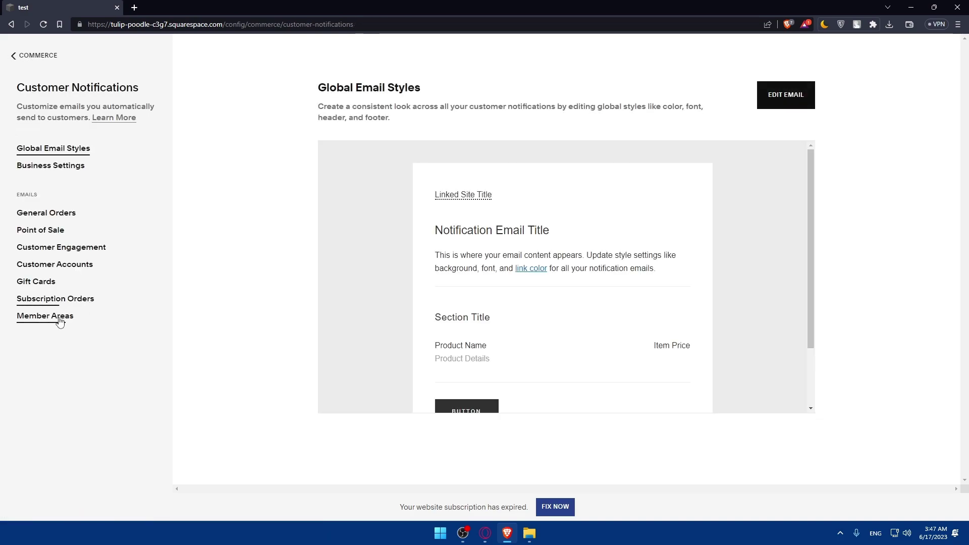
click(59, 322)
click(23, 57)
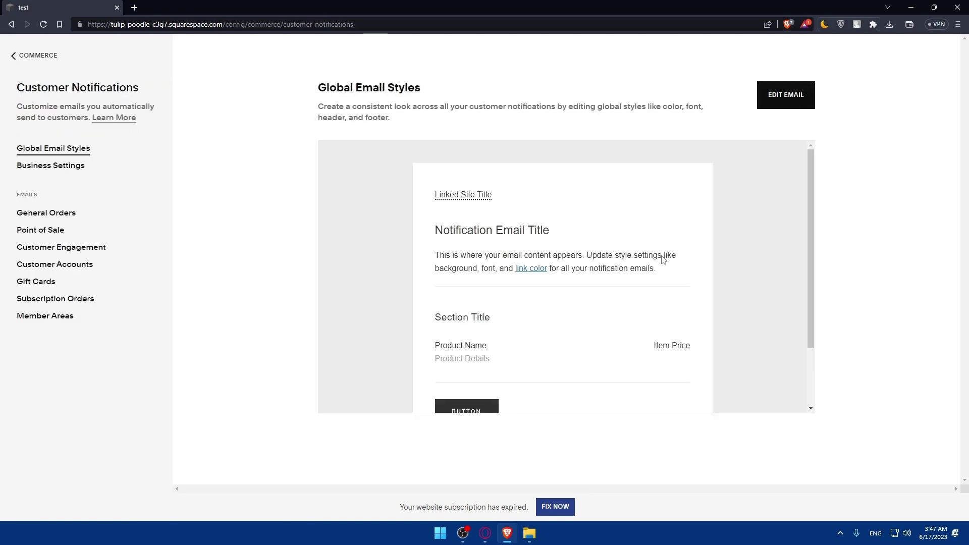
scroll(572, 283, down, 2)
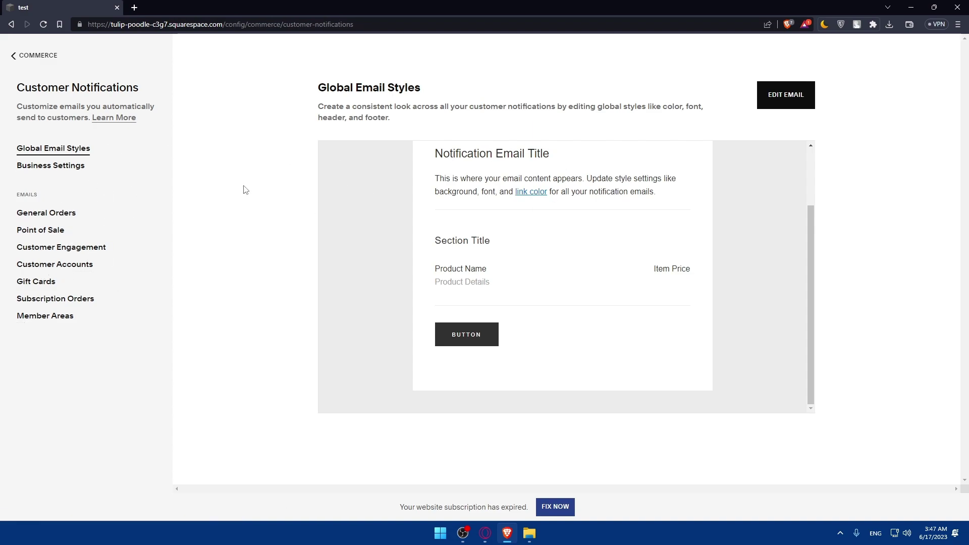
Step: Start a new client payment option in Client Management named 'test'
click(13, 56)
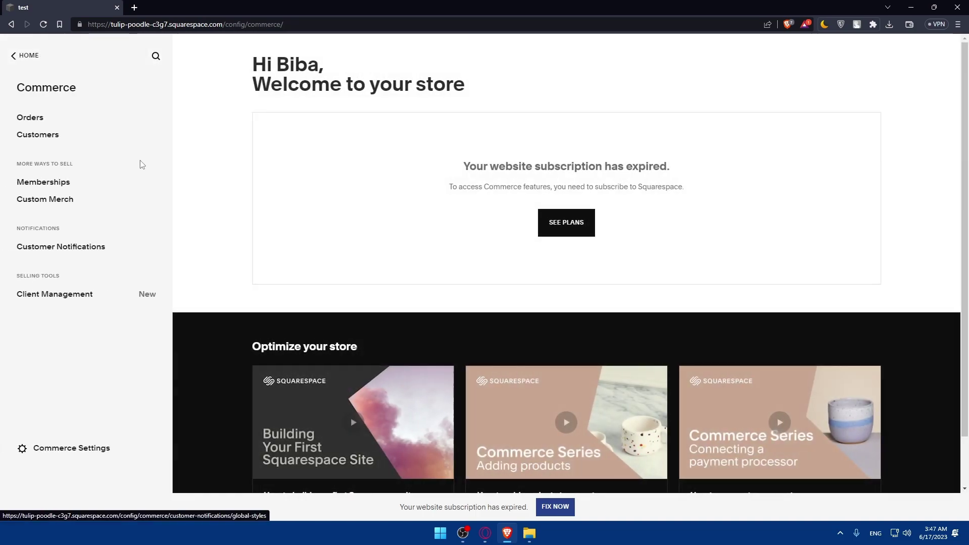
click(58, 302)
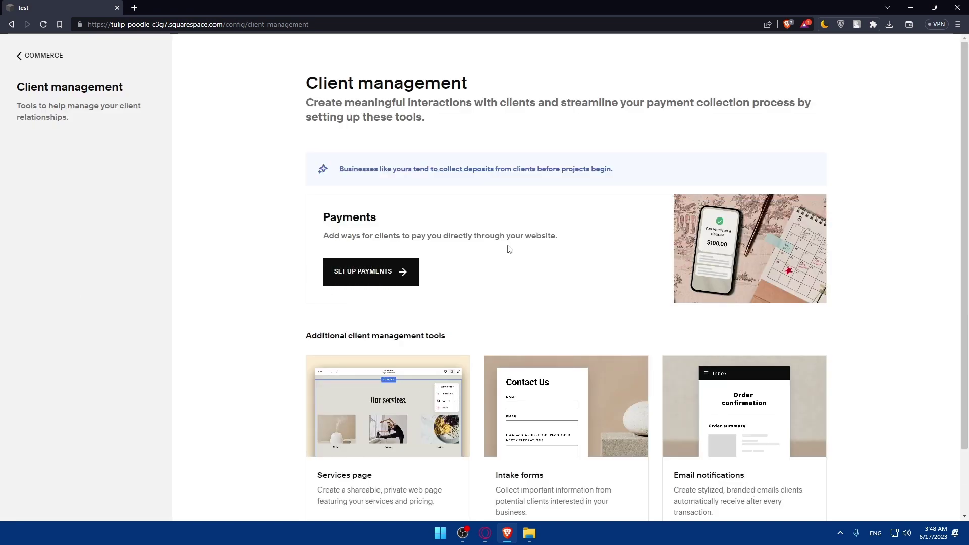
click(412, 263)
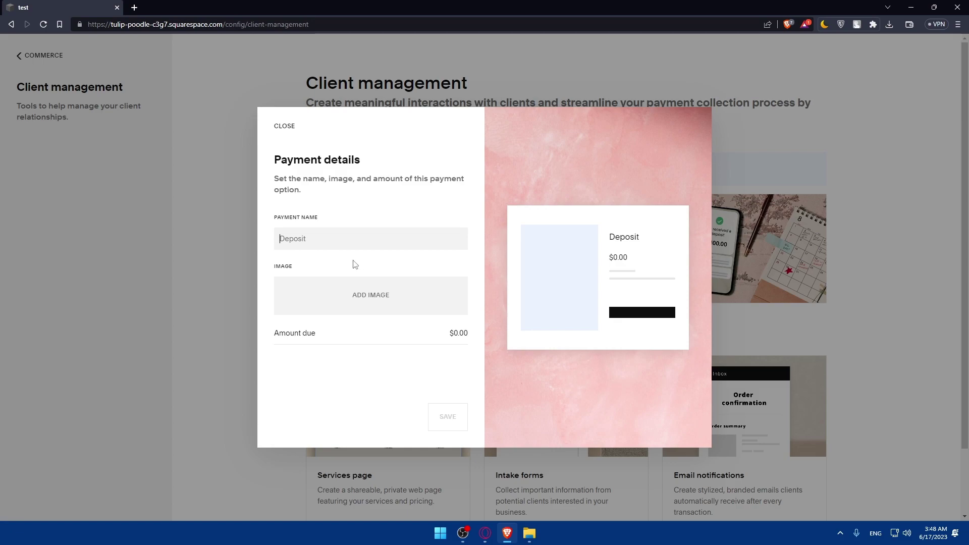
text(sagegsg)
key(ctrl+a)
text(test)
Step: Upload the wizard portrait image, set a $10.00 amount due, and save the payment
click(365, 291)
click(369, 300)
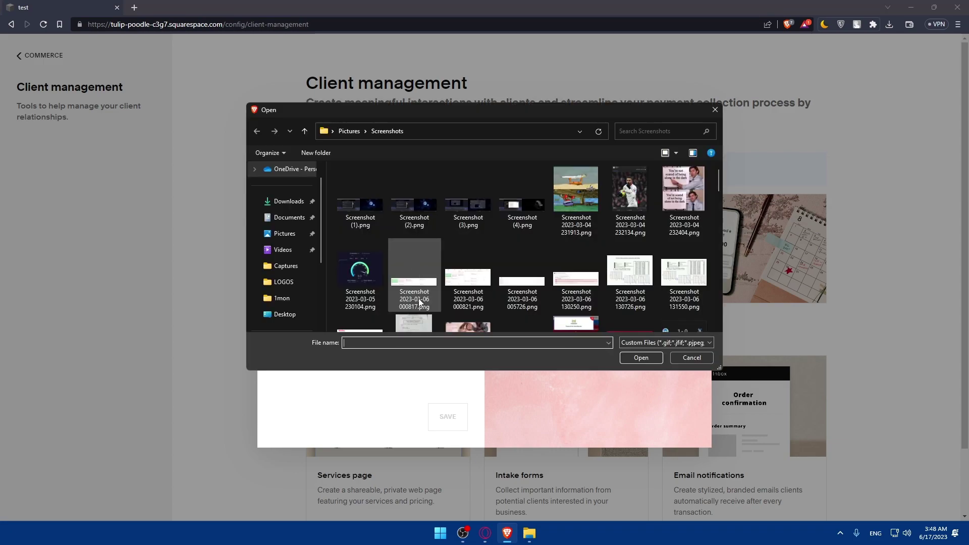
click(288, 200)
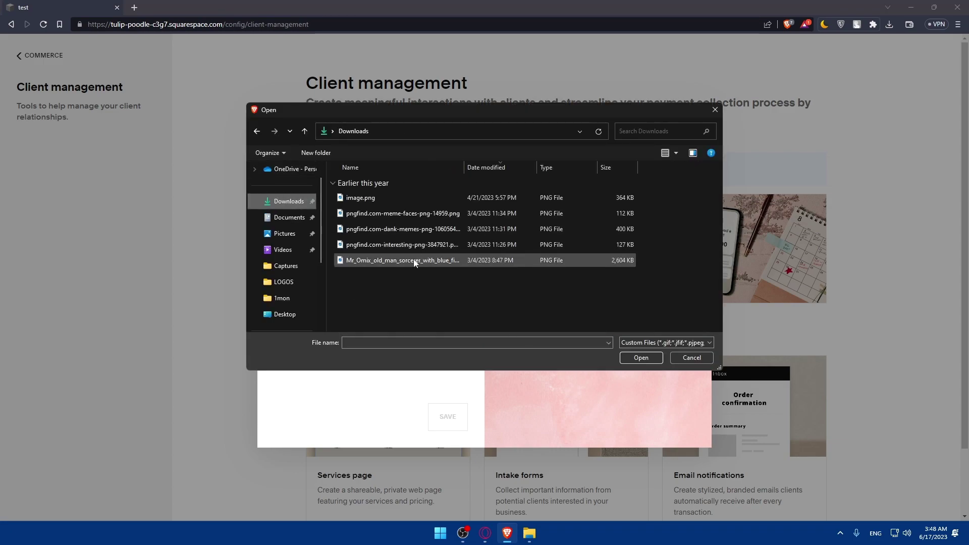
double_click(403, 262)
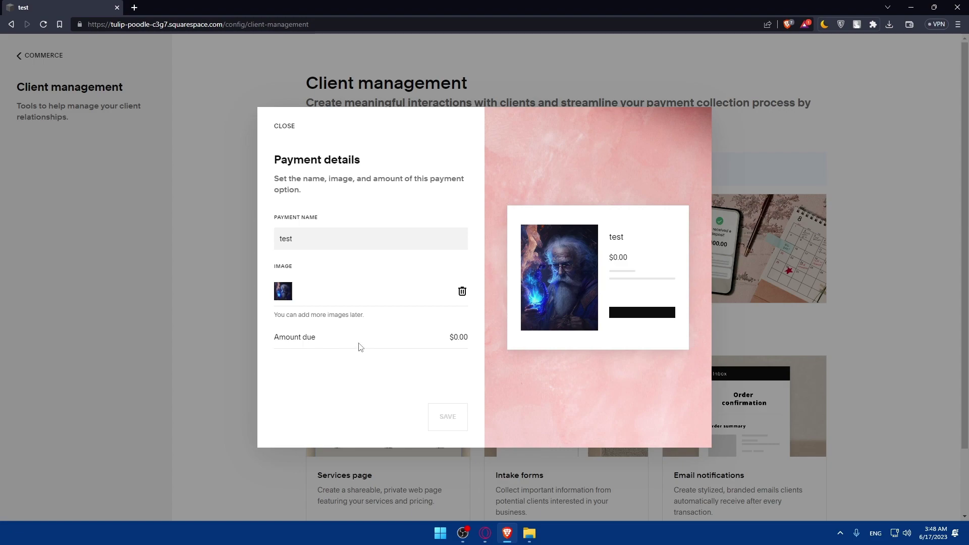
text(10)
click(445, 423)
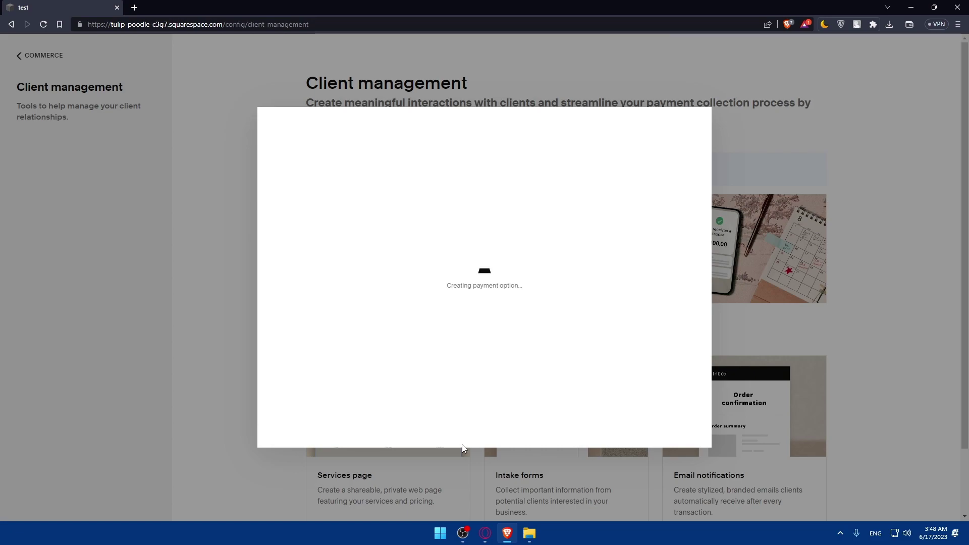
scroll(753, 281, down, 1)
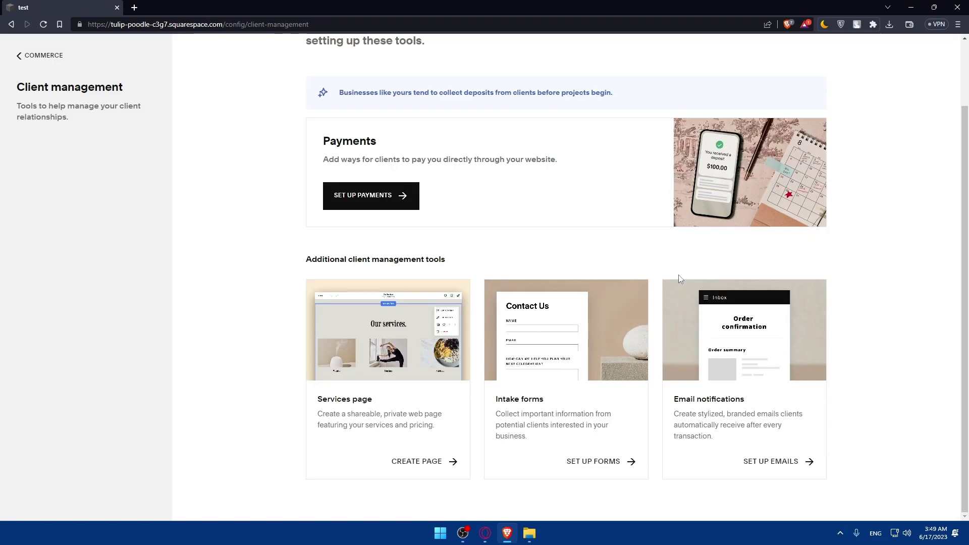
scroll(678, 274, up, 1)
click(32, 60)
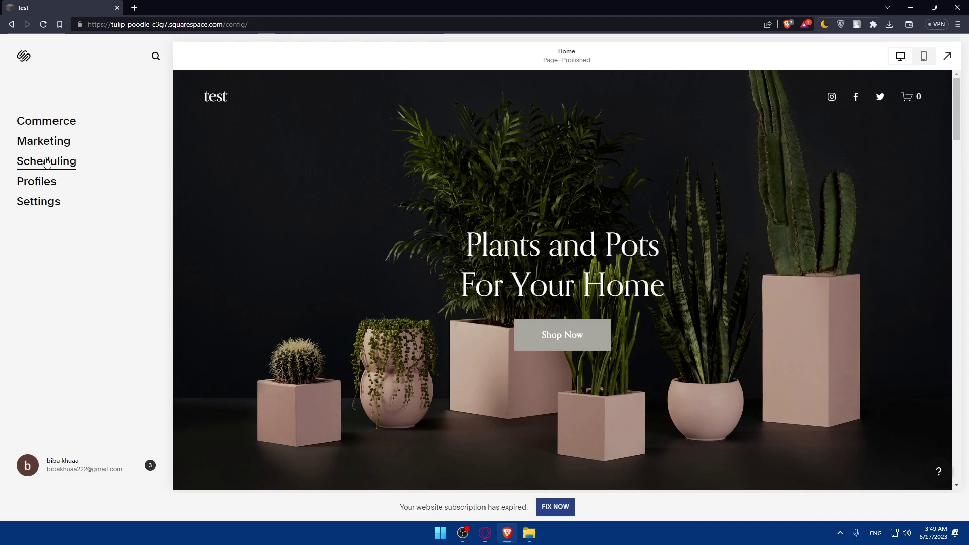
click(48, 143)
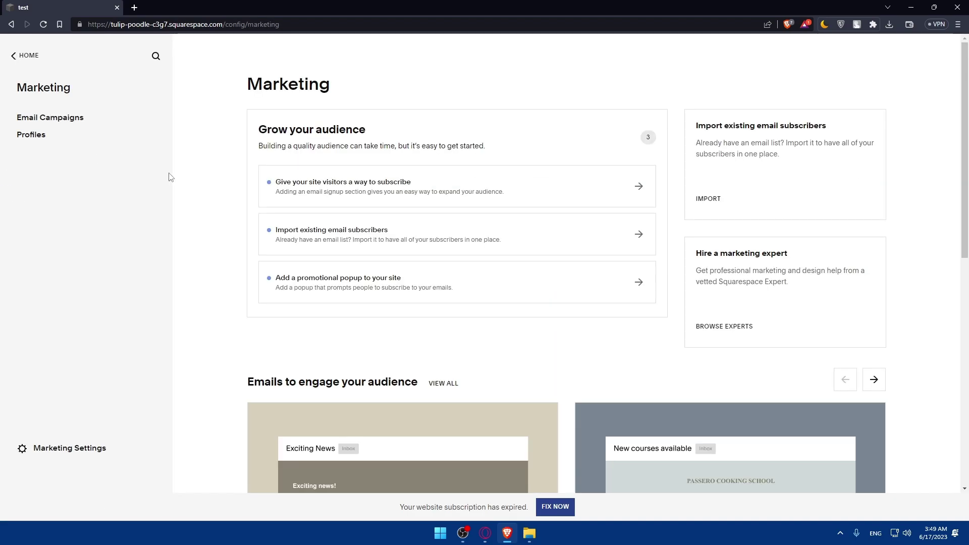
click(56, 134)
Step: Open Scheduling and begin the Acuity Scheduling setup
click(21, 61)
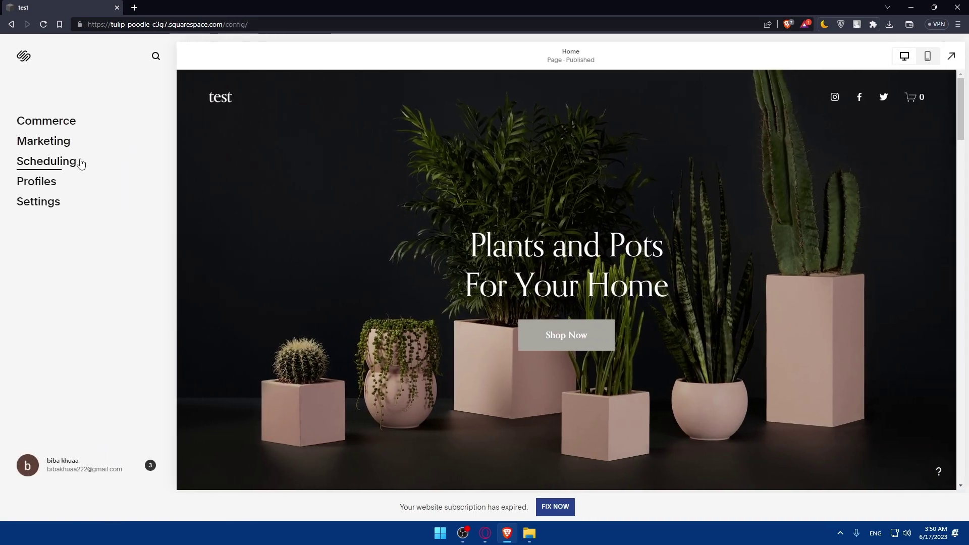
click(79, 160)
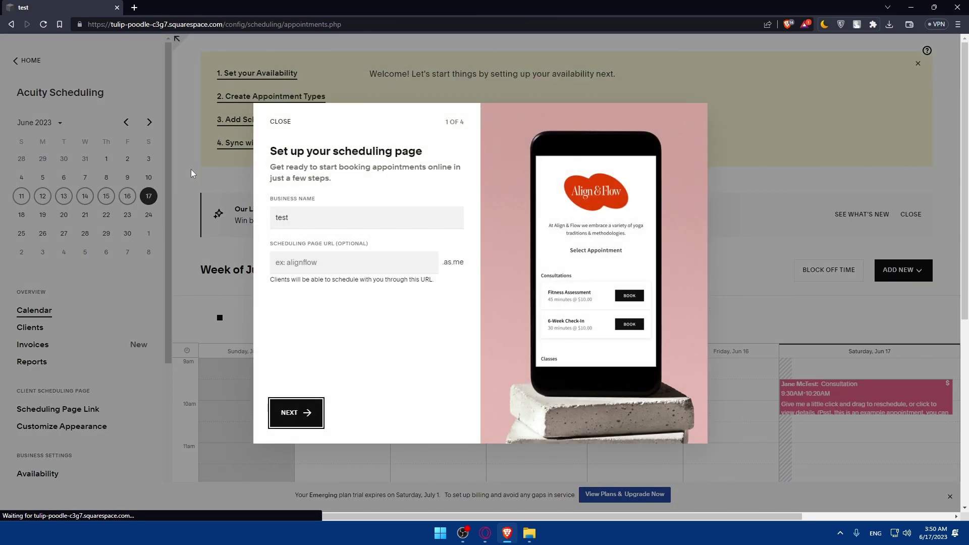
click(291, 422)
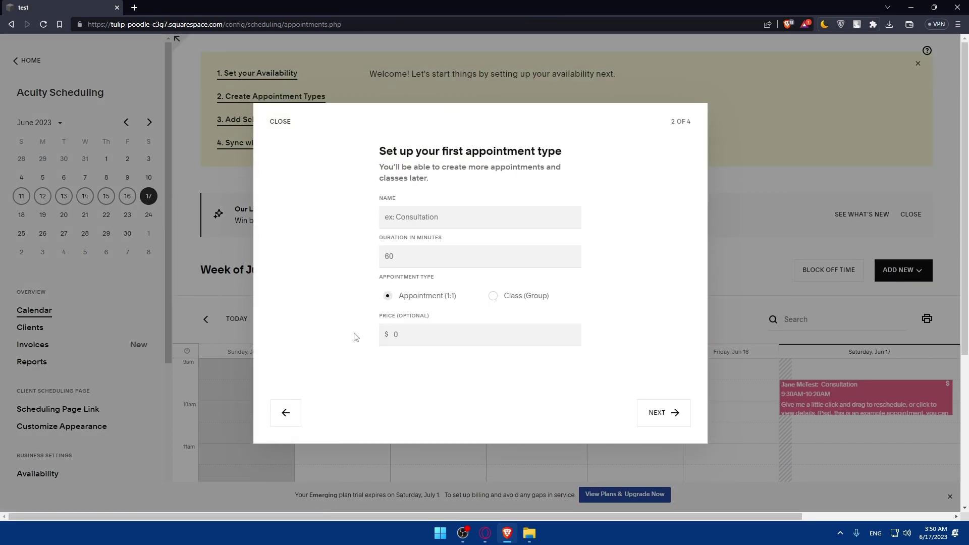
Step: Create appointment type 'test' lasting 15 minutes at $5, then continue
click(426, 212)
text(test)
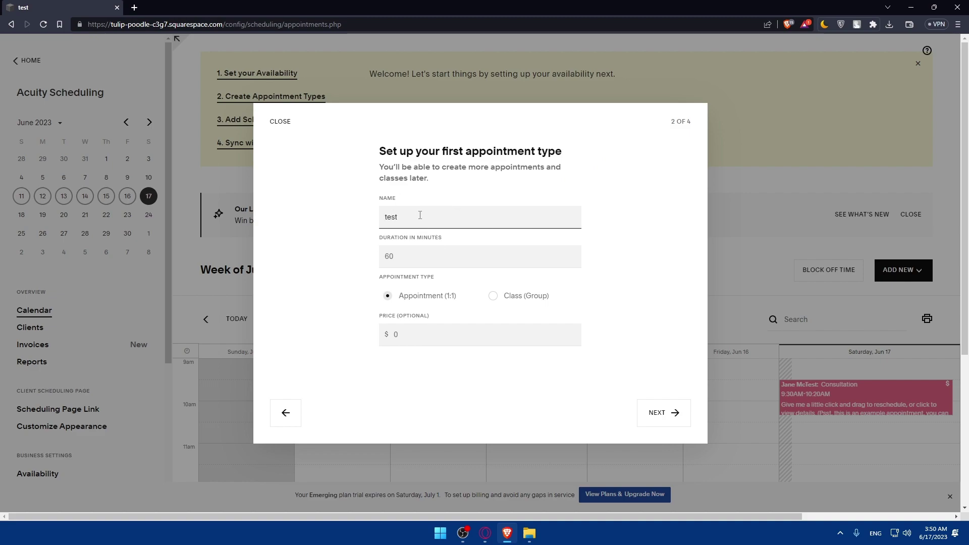
drag(386, 217, 447, 251)
click(405, 258)
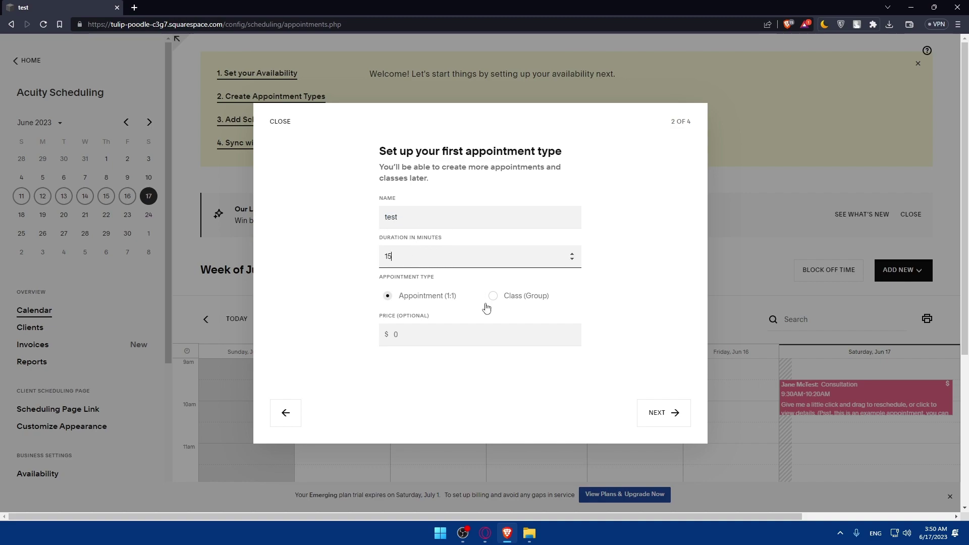
click(395, 335)
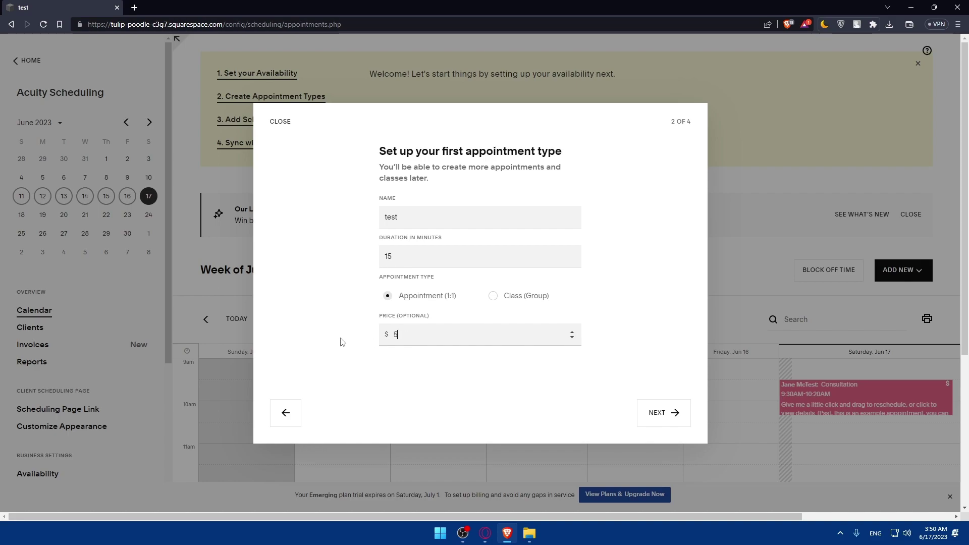
click(648, 411)
Step: Make Sunday available from 9:00AM to 5:00PM and continue to payments
scroll(397, 282, down, 4)
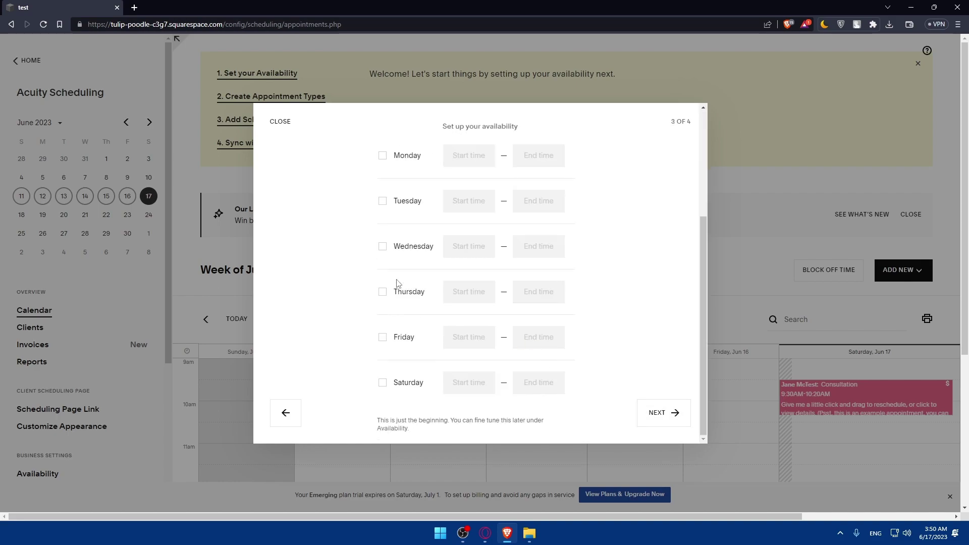
scroll(397, 282, up, 3)
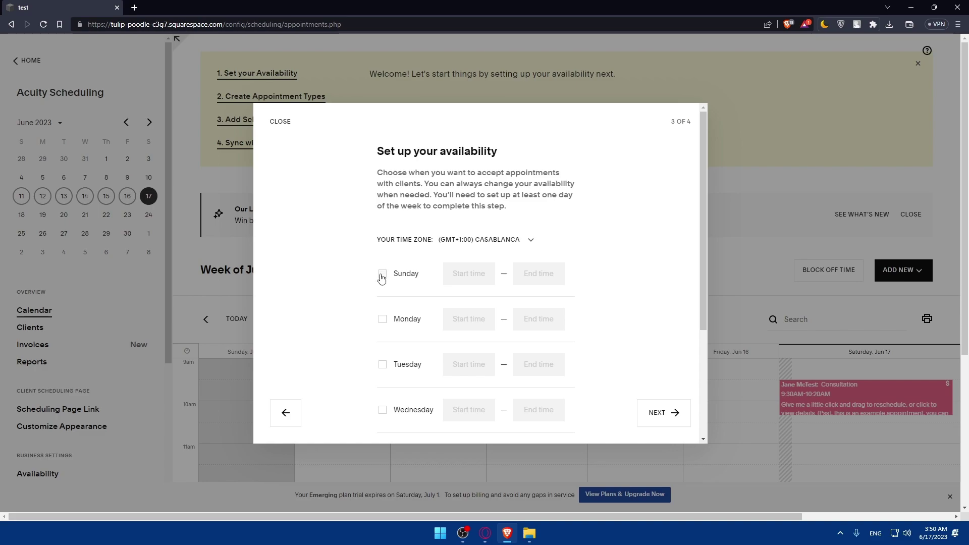
double_click(382, 273)
click(383, 284)
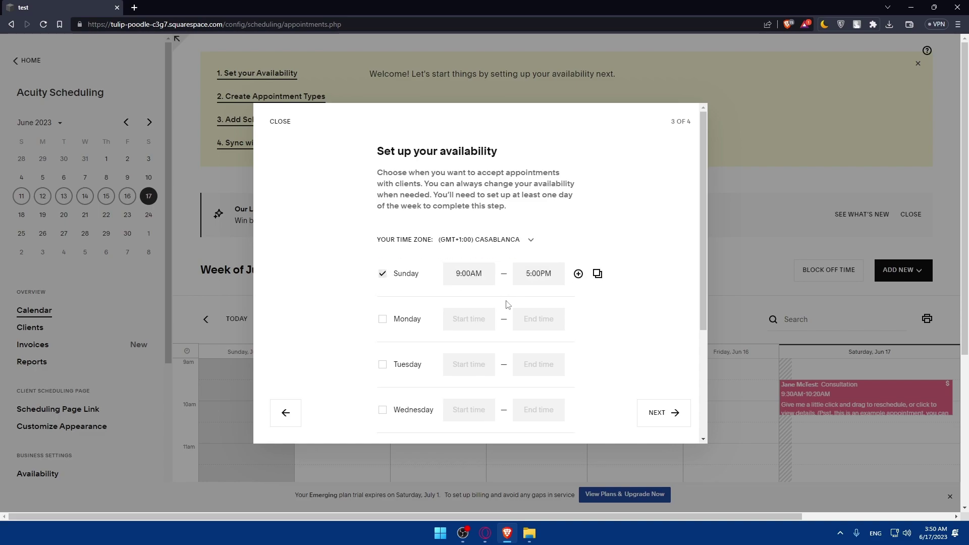
click(472, 273)
click(536, 275)
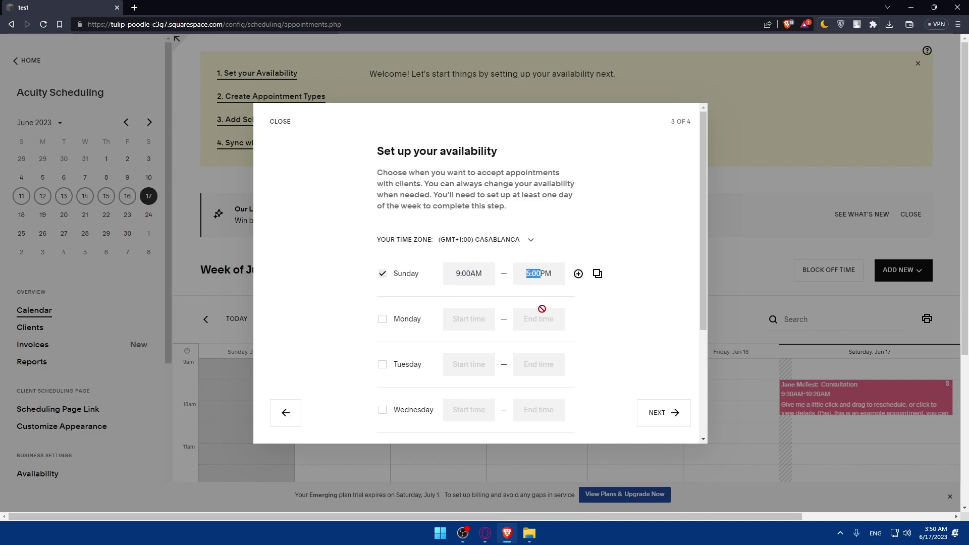
click(579, 275)
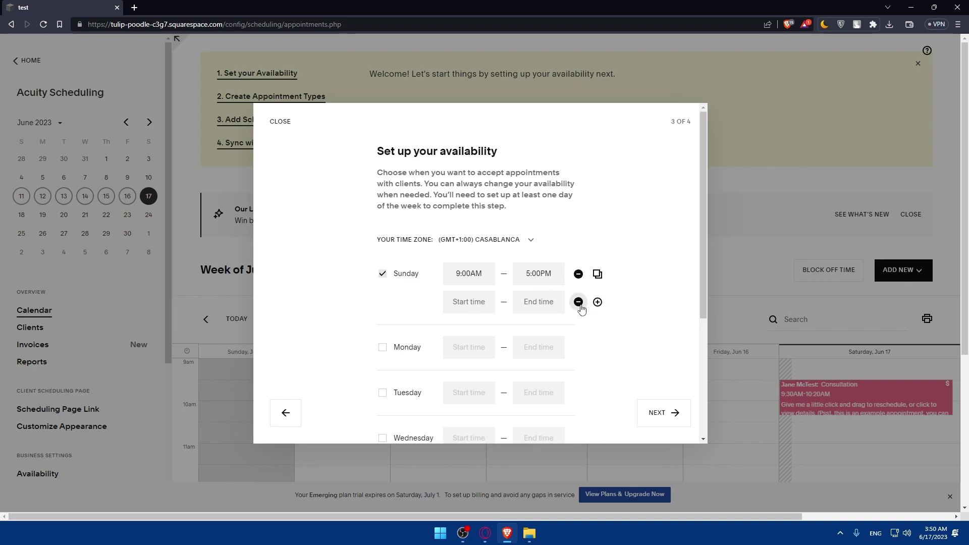
click(578, 301)
scroll(541, 307, down, 3)
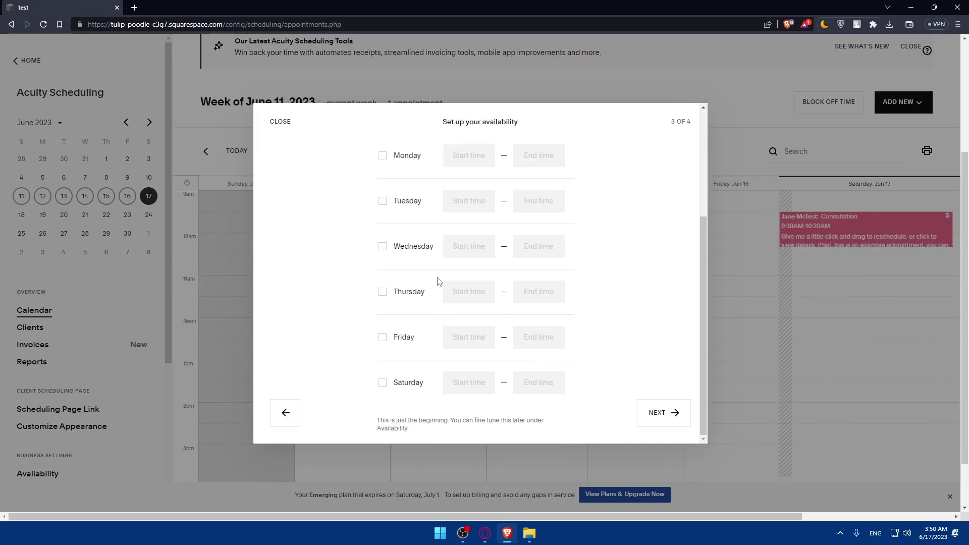
scroll(434, 279, up, 3)
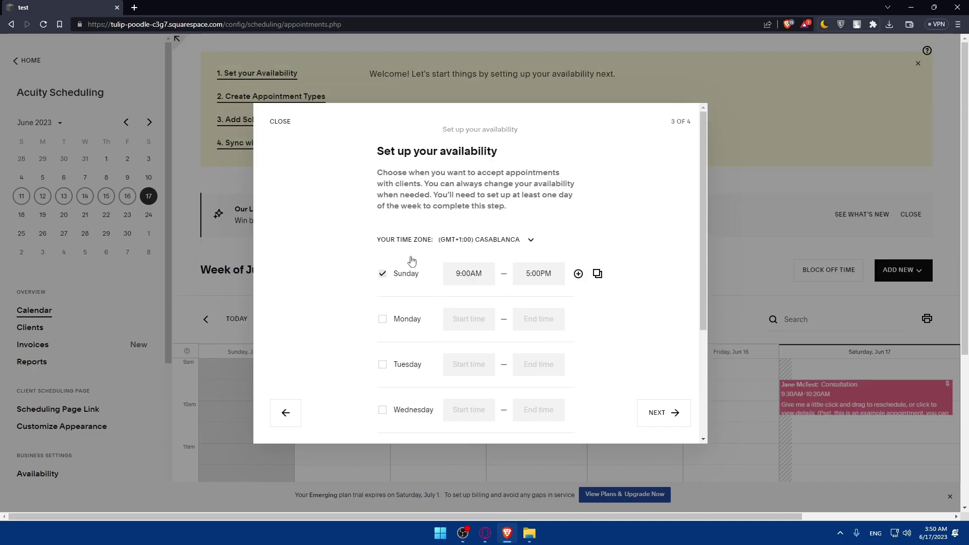
click(649, 410)
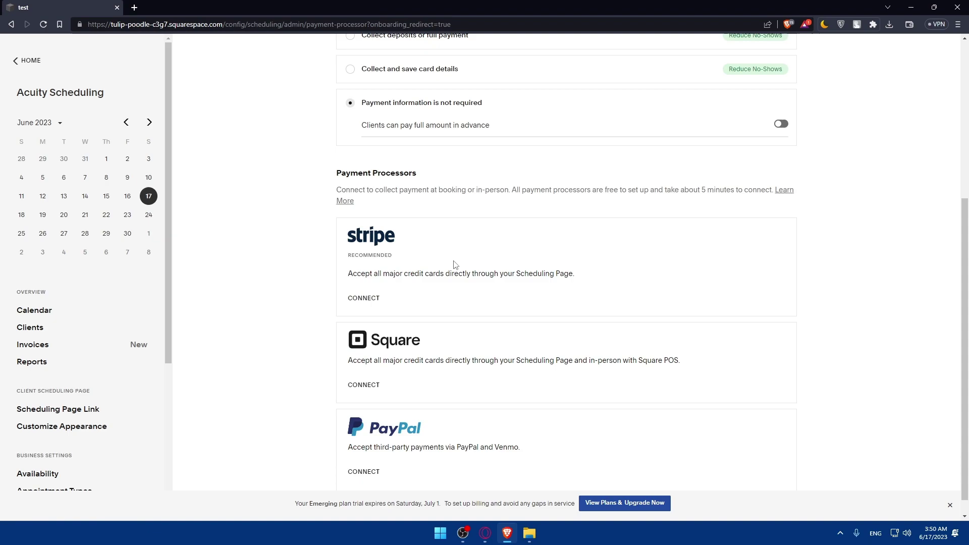
Step: Abandon connecting Square as the payment processor and return to the site dashboard
click(371, 366)
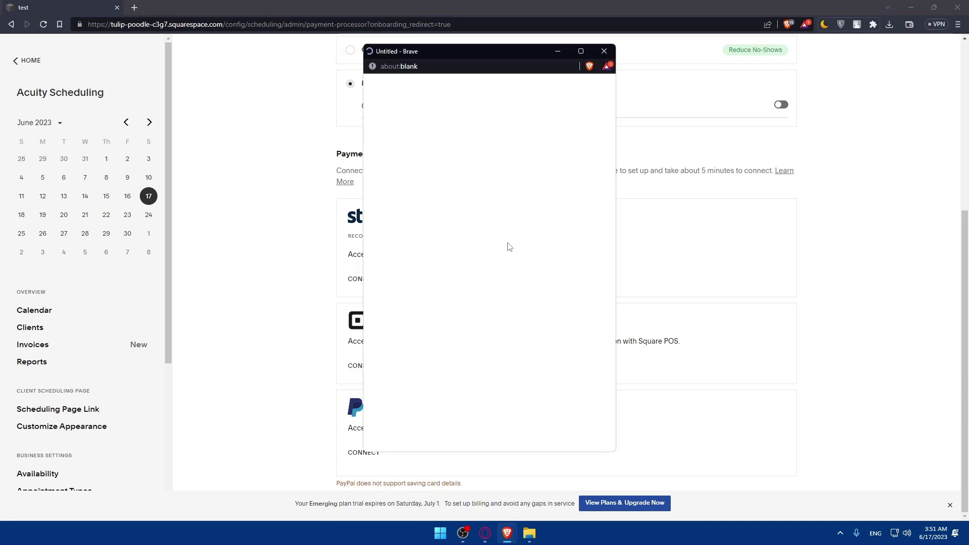
click(604, 51)
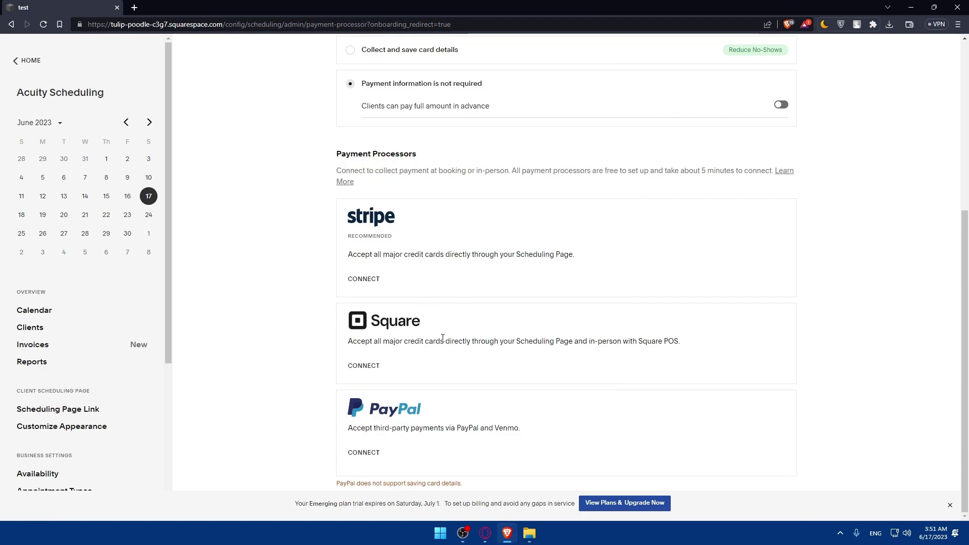
click(367, 369)
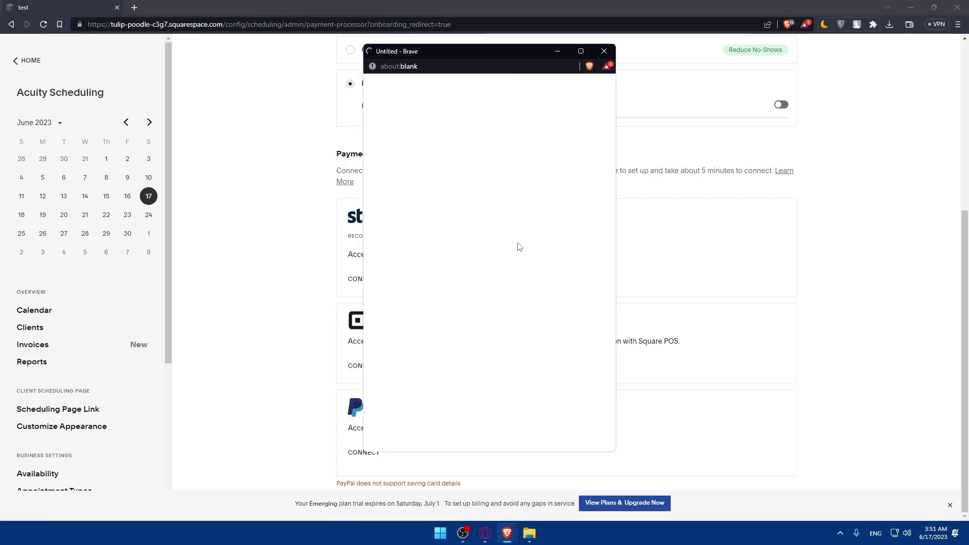
click(268, 117)
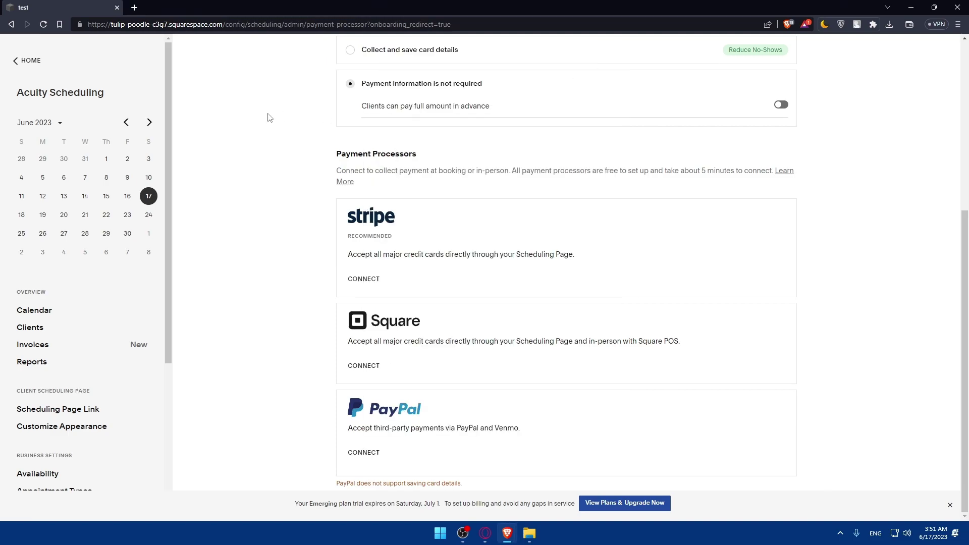
click(20, 62)
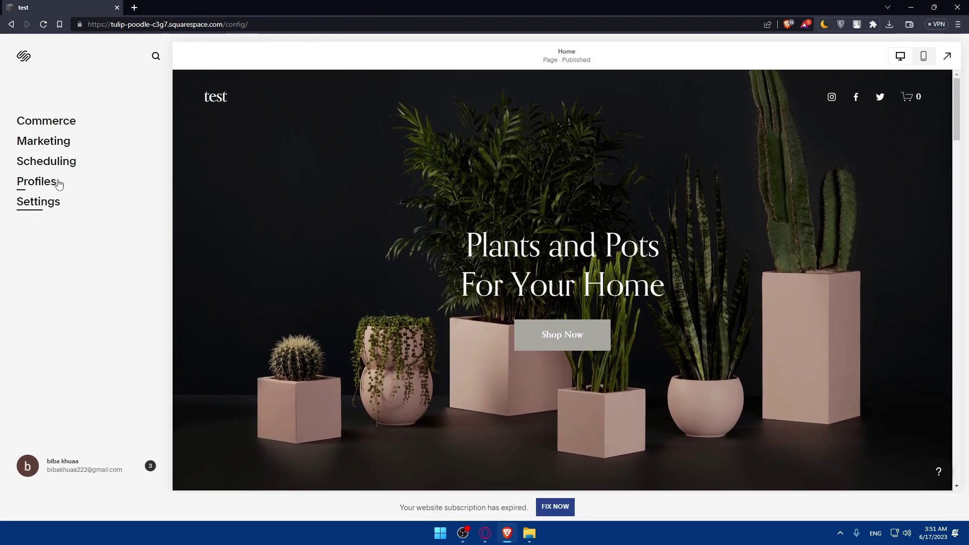
click(46, 185)
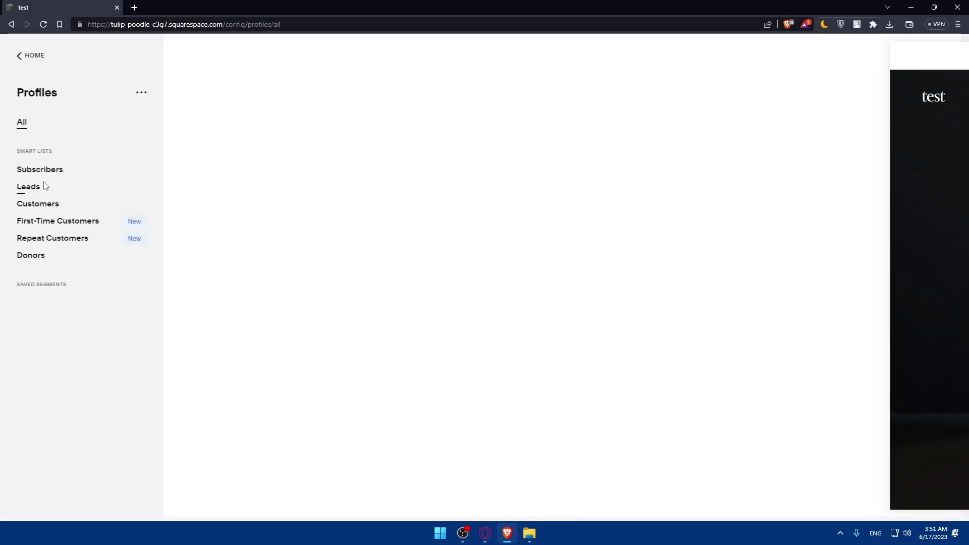
click(80, 176)
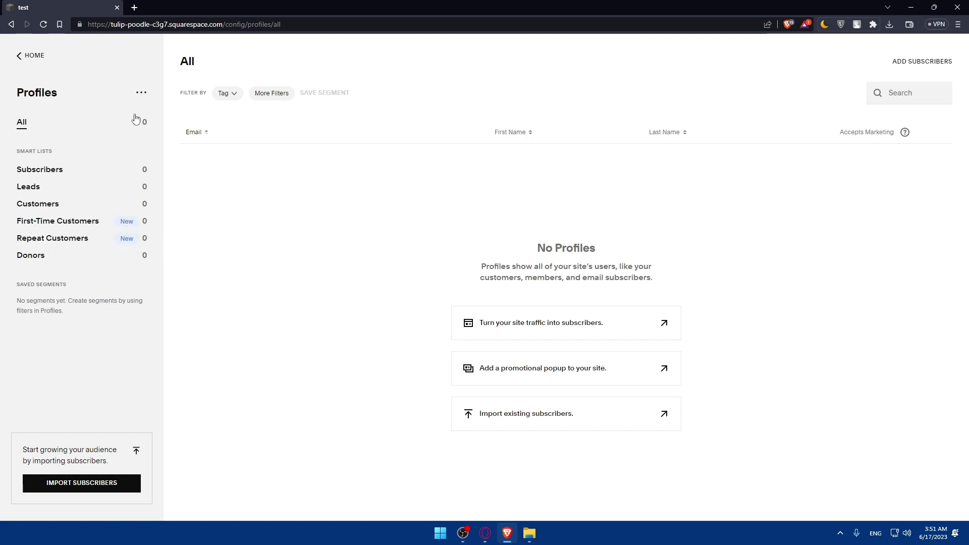
drag(143, 125, 154, 124)
click(142, 93)
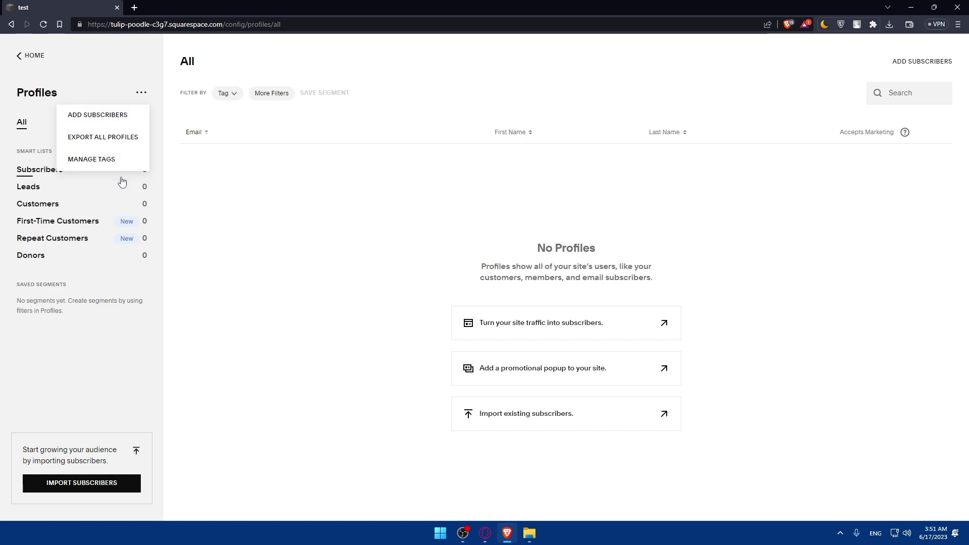
click(49, 83)
click(23, 55)
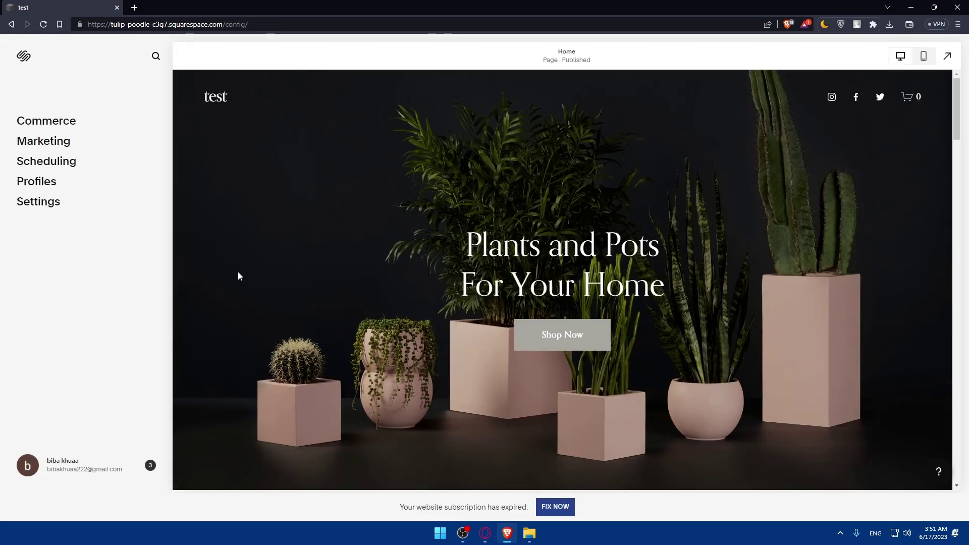
click(32, 207)
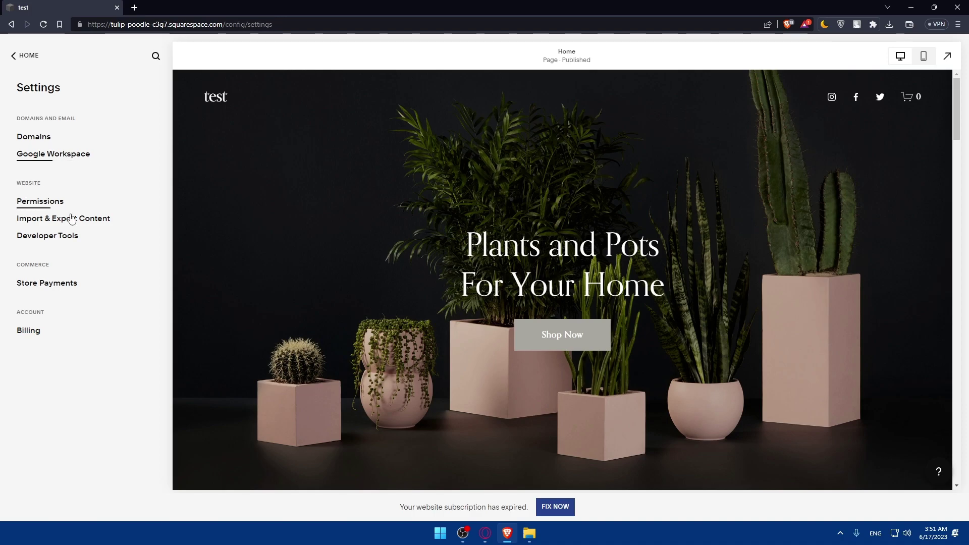
click(54, 240)
click(12, 55)
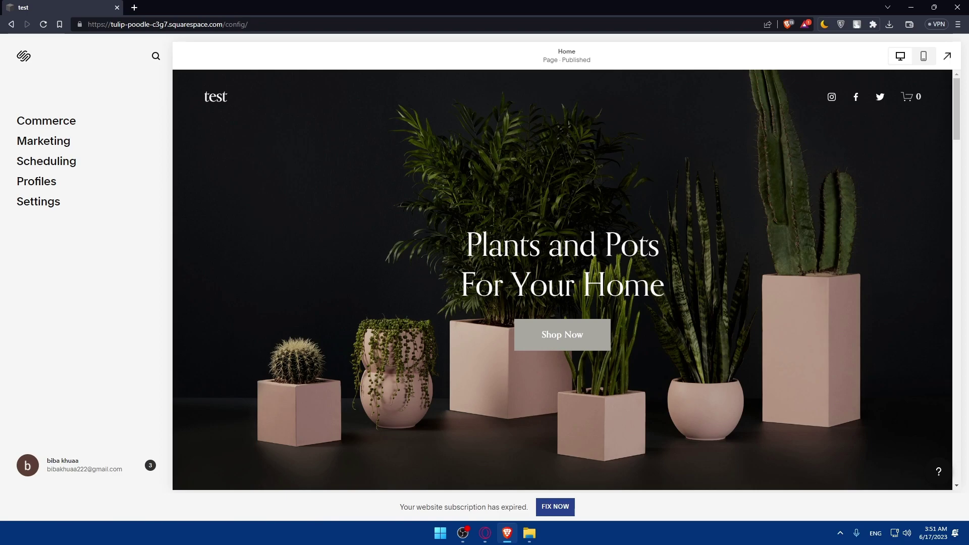
click(485, 533)
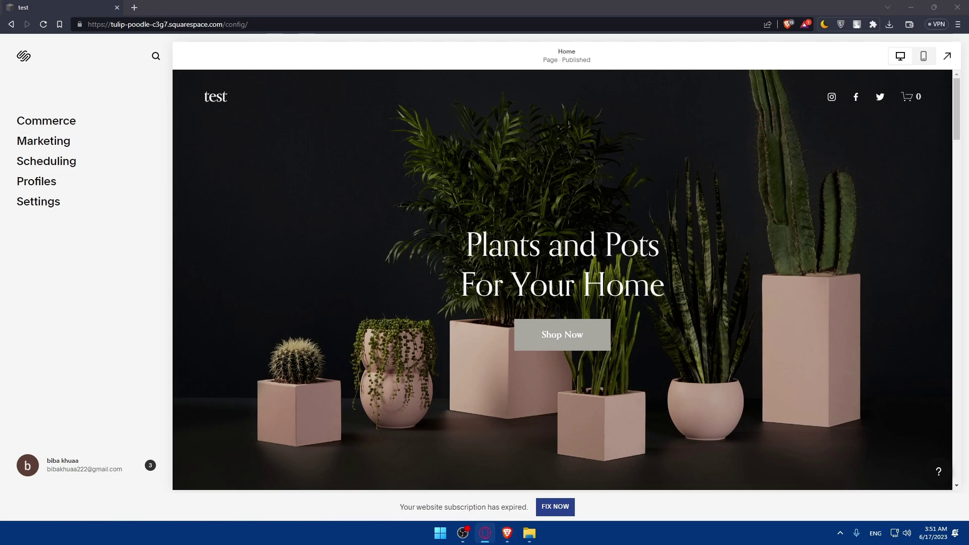